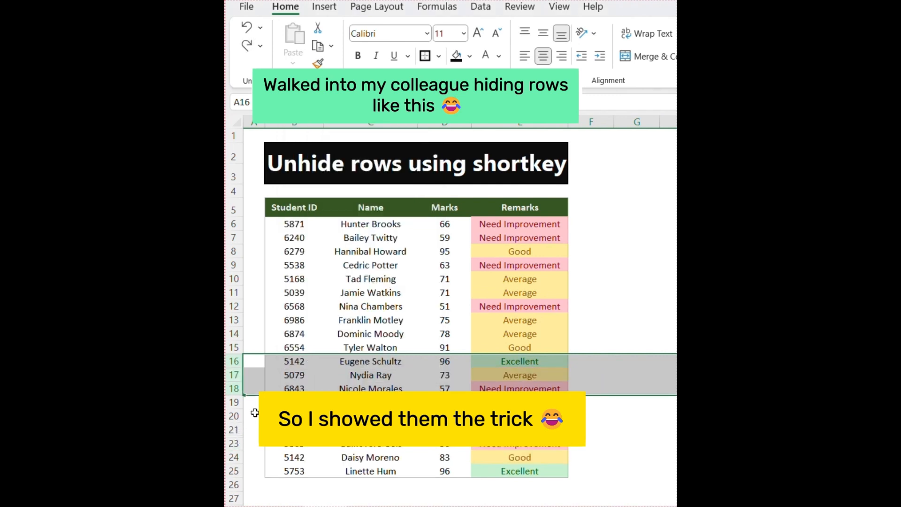
Unhide row 22 from the rows 21–23 selection, then select cell E12.
drag(236, 429, 236, 443)
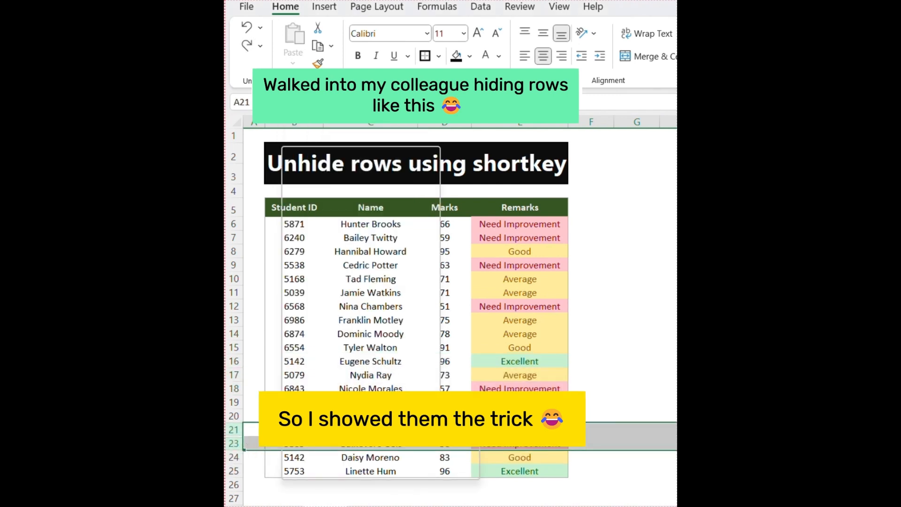
right_click(281, 439)
click(310, 415)
click(484, 307)
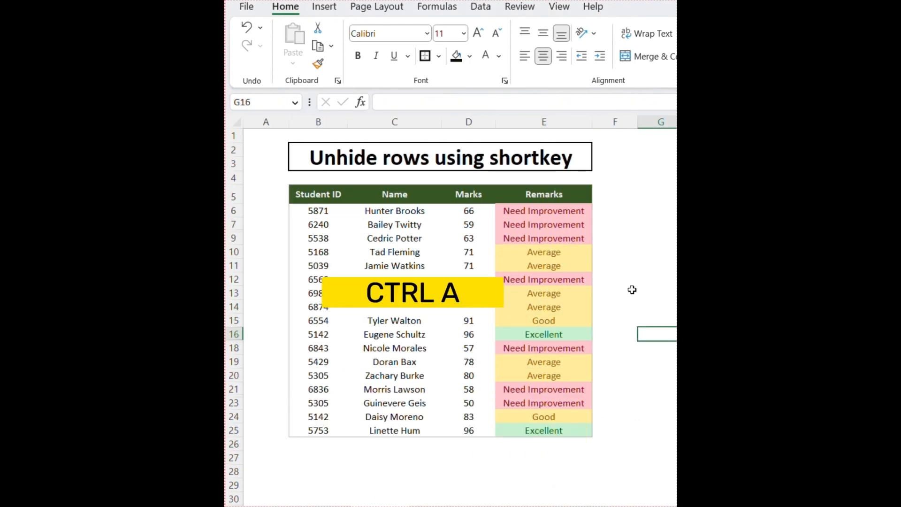
Select the whole sheet and unhide all hidden rows with Ctrl+Shift+9.
click(631, 290)
key(ctrl+a)
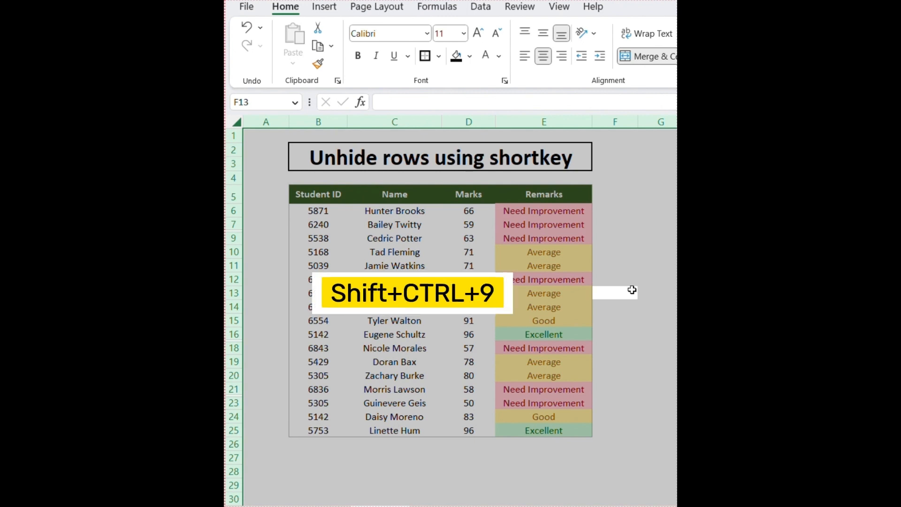
key(ctrl+shift+9)
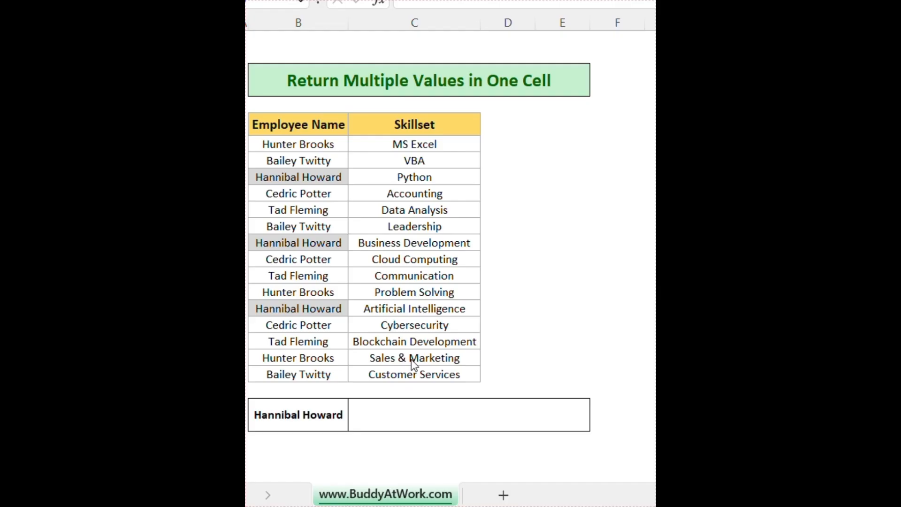
Hand-type 'Python, Business Development' into the result cell, then delete it again.
click(309, 414)
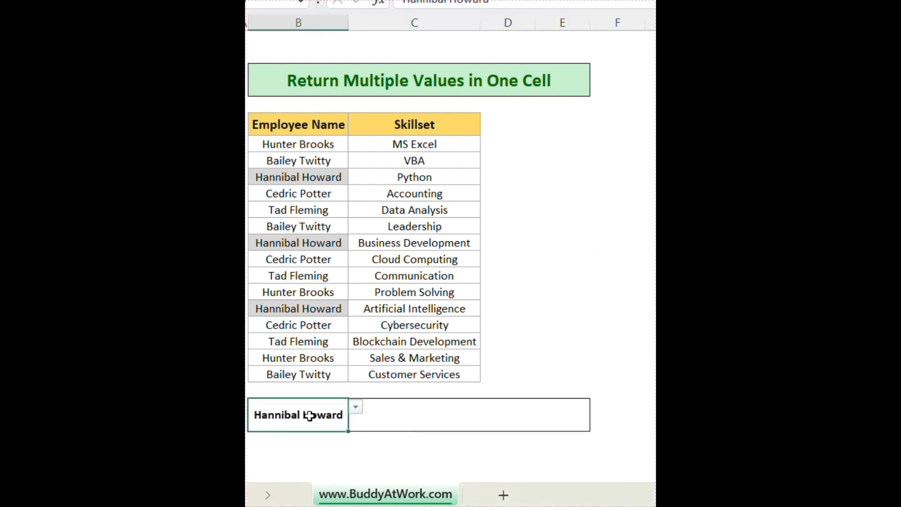
click(453, 178)
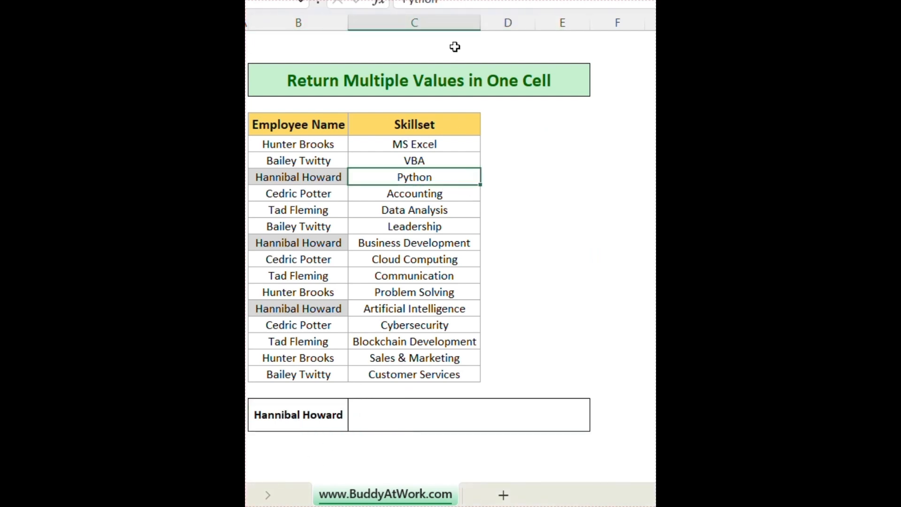
double_click(471, 427)
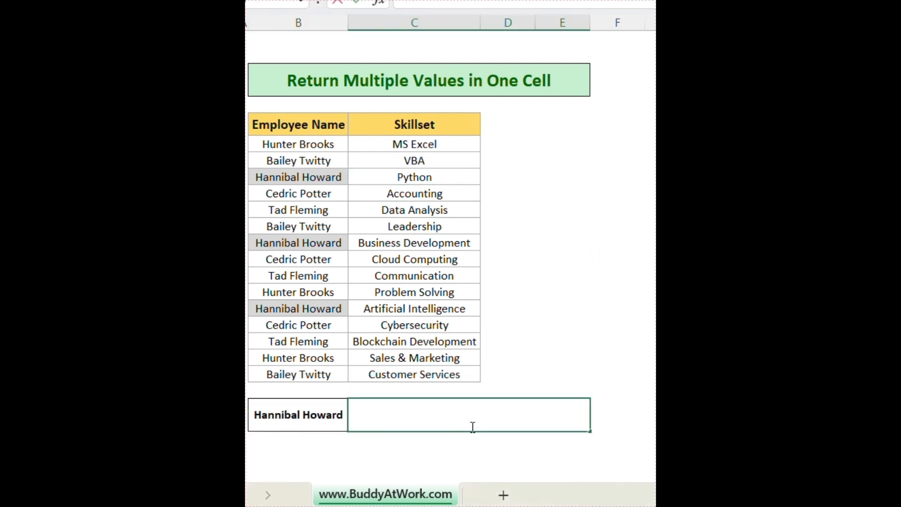
text(Python, Business De)
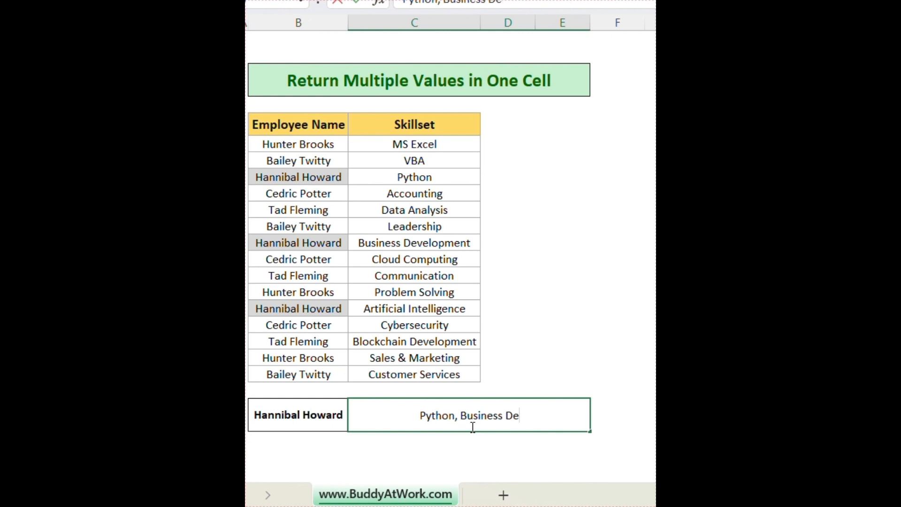
text(velopment)
key(Return)
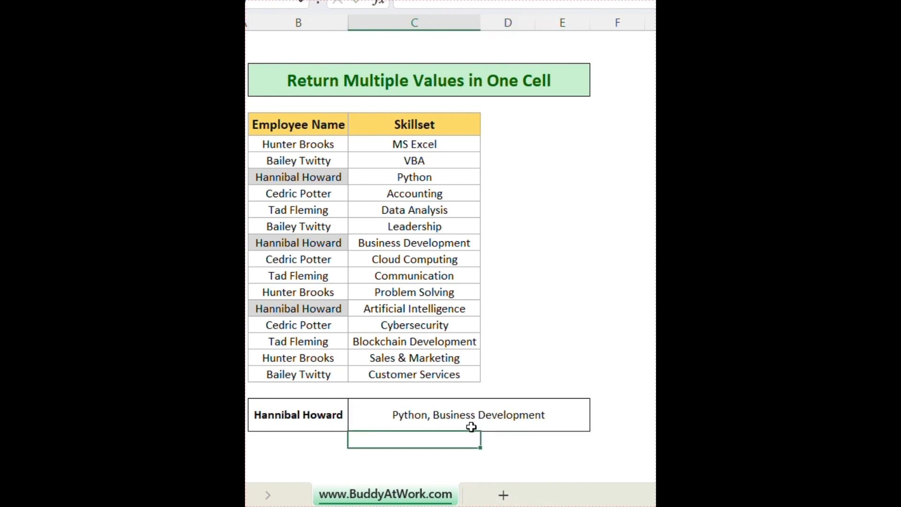
click(492, 413)
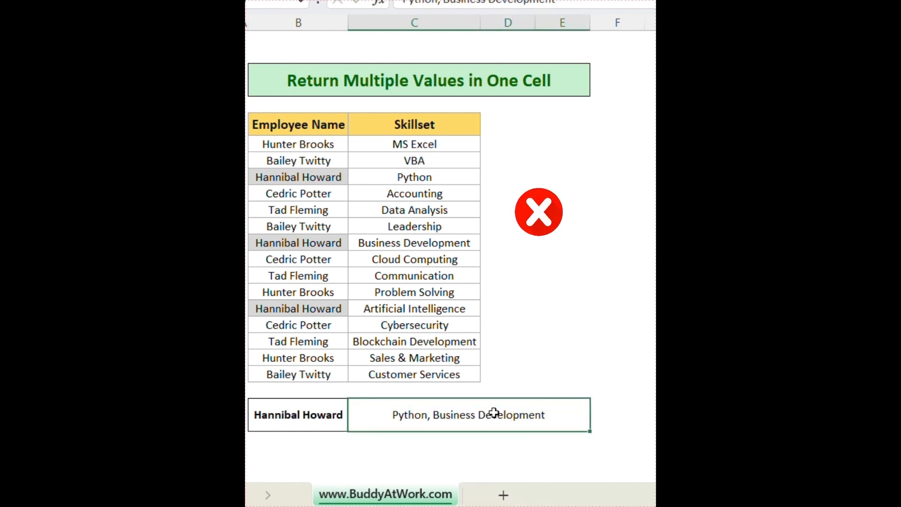
key(Delete)
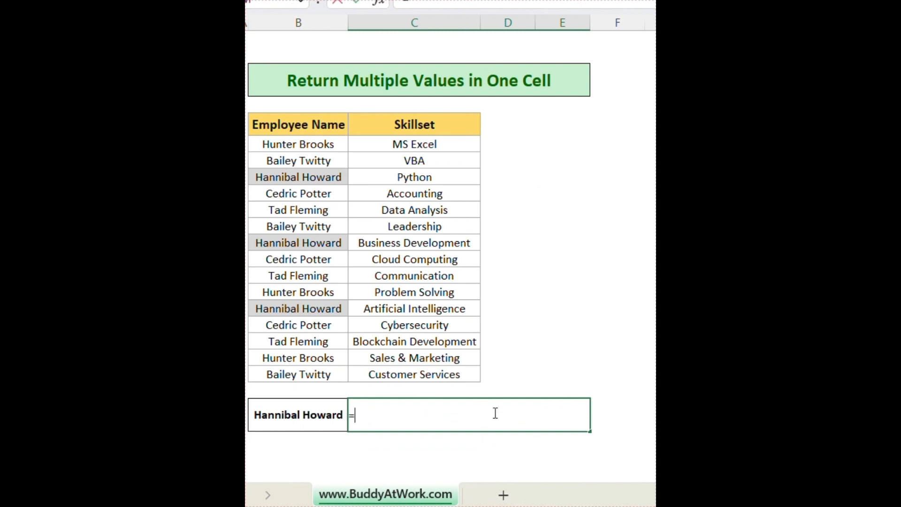
Enter =TEXTJOIN(", ",TRUE,IF(B23=B7:B21,C7:C21,"")) in result cell C23.
text(=text)
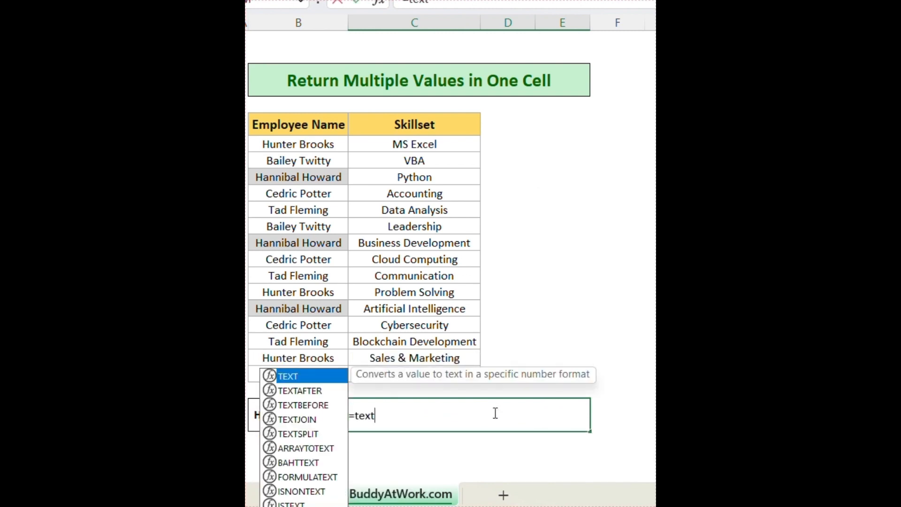
text(join)
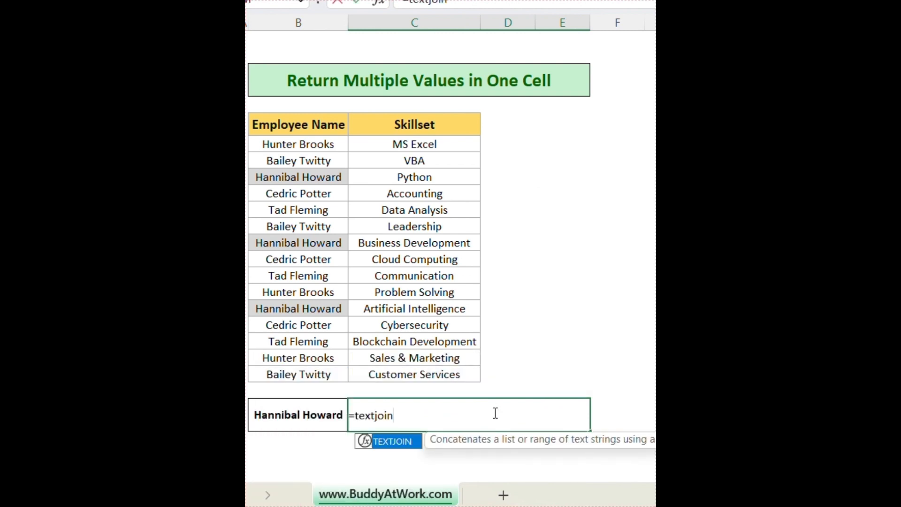
text((",)
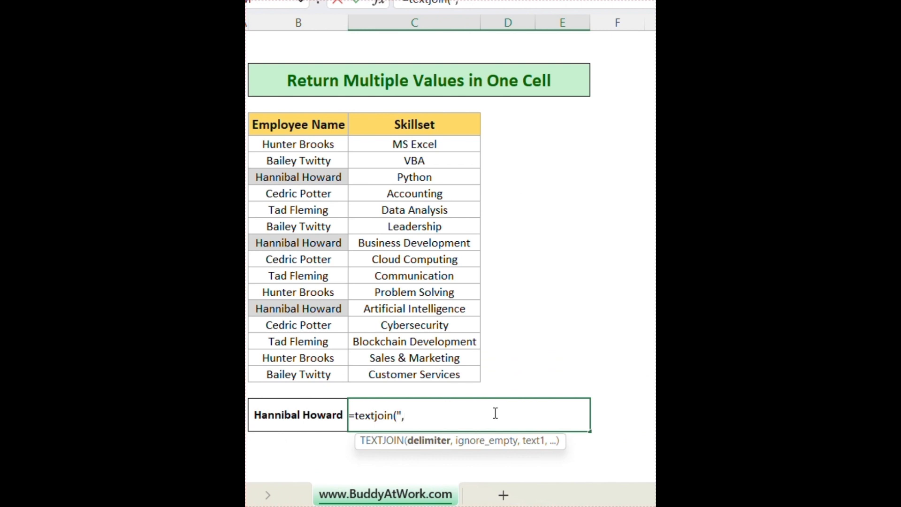
text( ",tr)
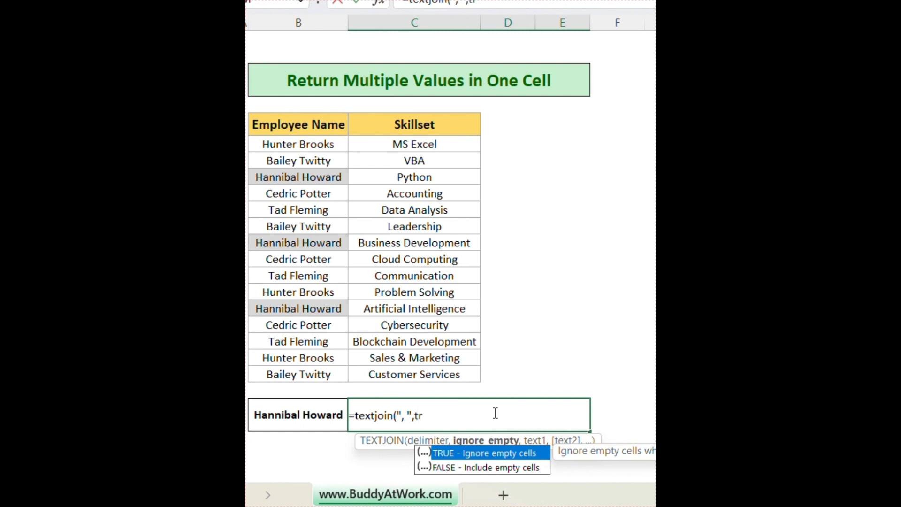
text(ue)
key(Tab)
text(,if)
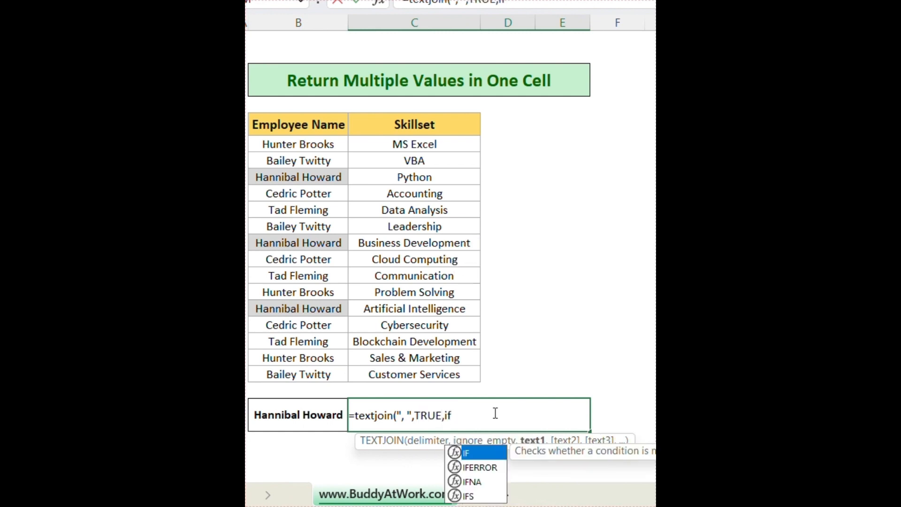
key(Tab)
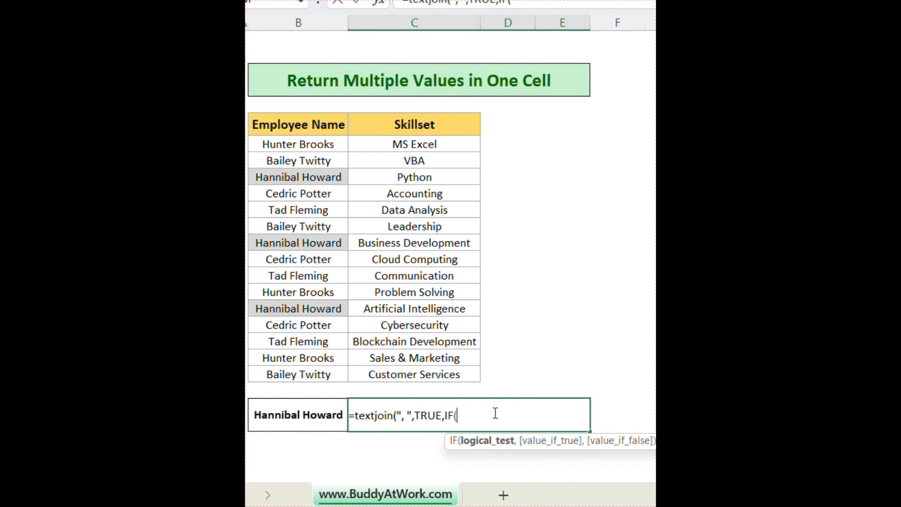
click(270, 414)
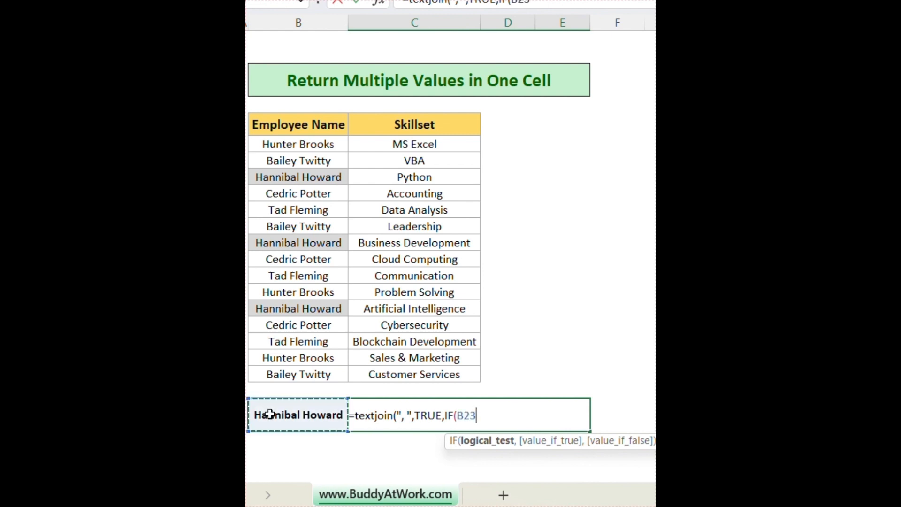
text(=)
drag(288, 144, 323, 370)
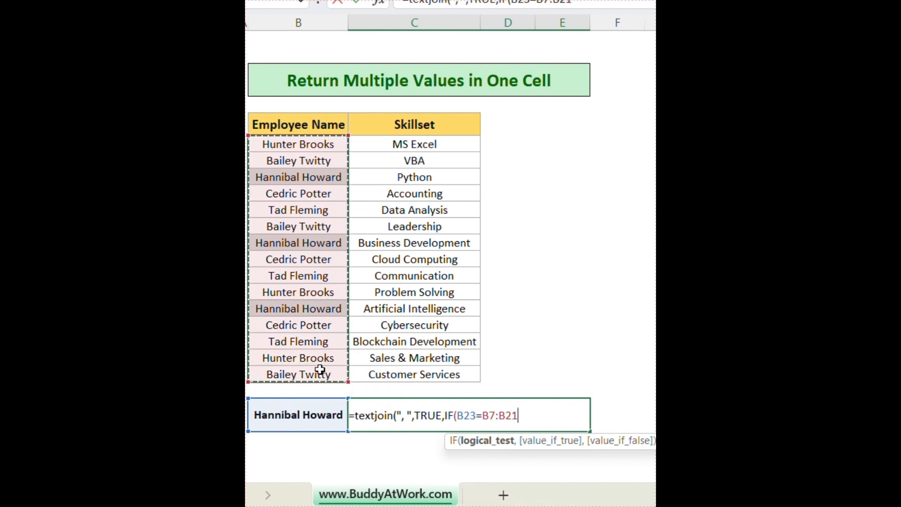
text(,)
drag(400, 145, 411, 370)
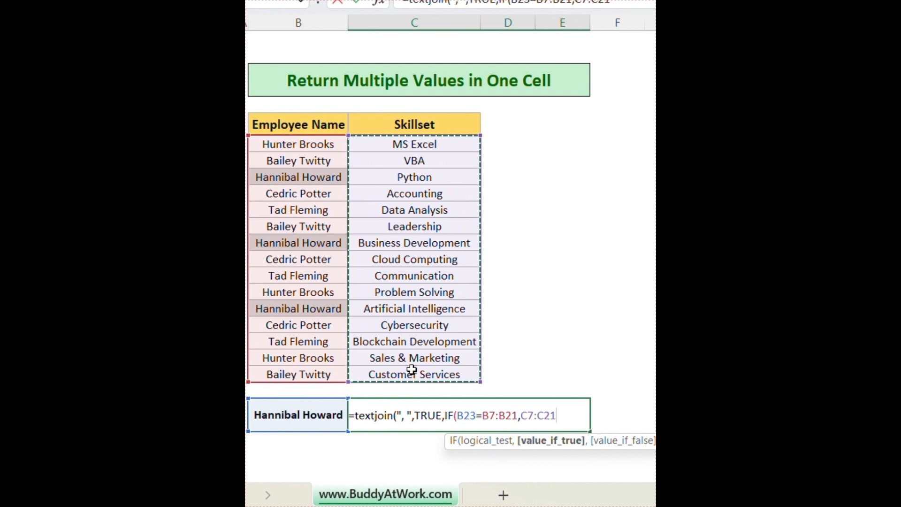
text(,)
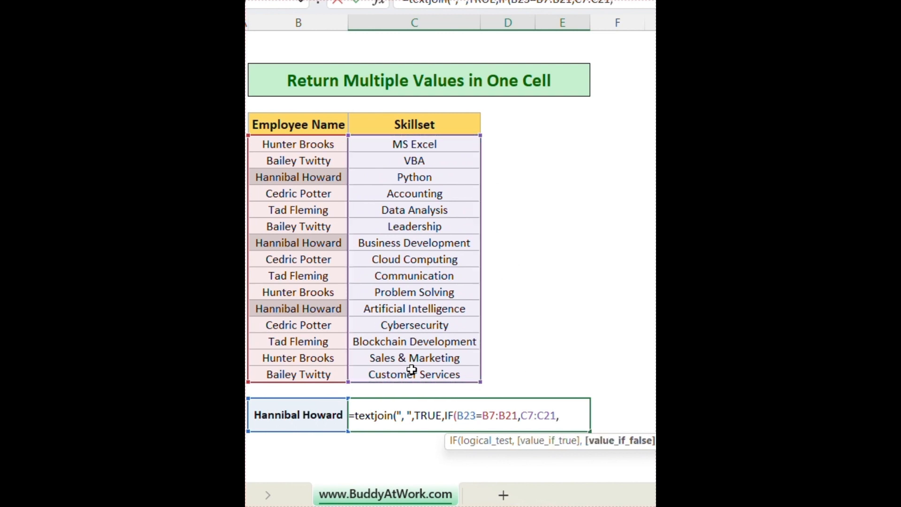
text("")))
key(Return)
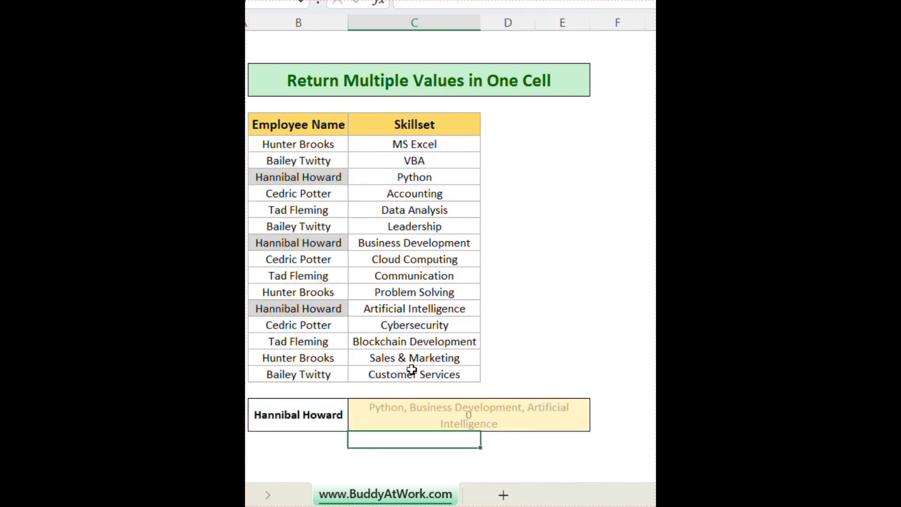
Pick two other employees from the name dropdown to see their skills.
click(312, 425)
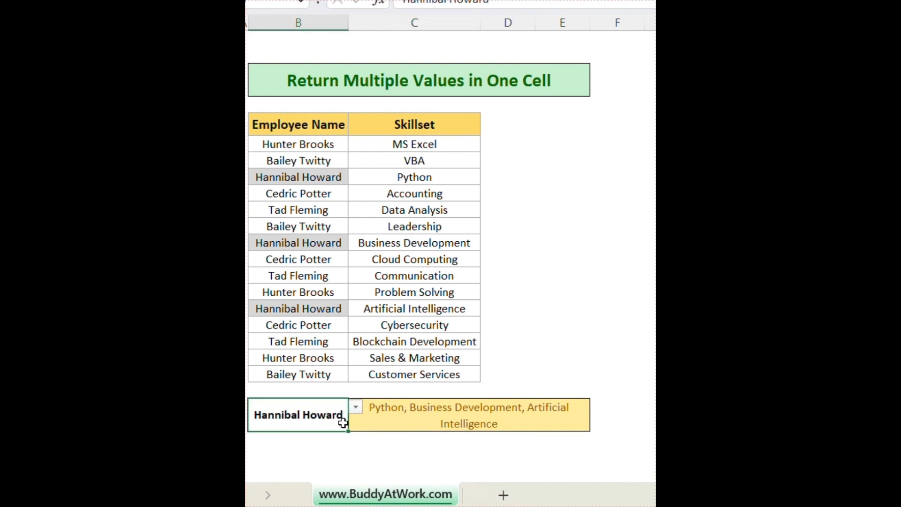
click(365, 401)
click(319, 419)
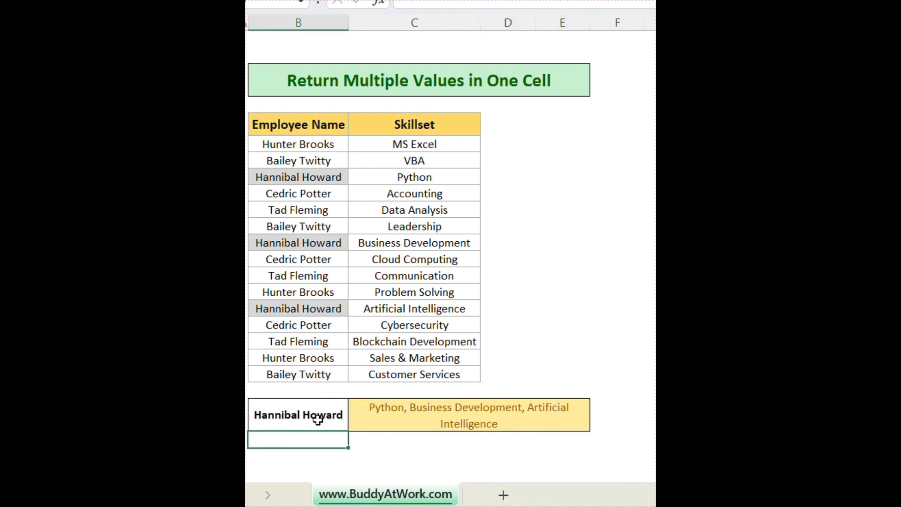
click(355, 407)
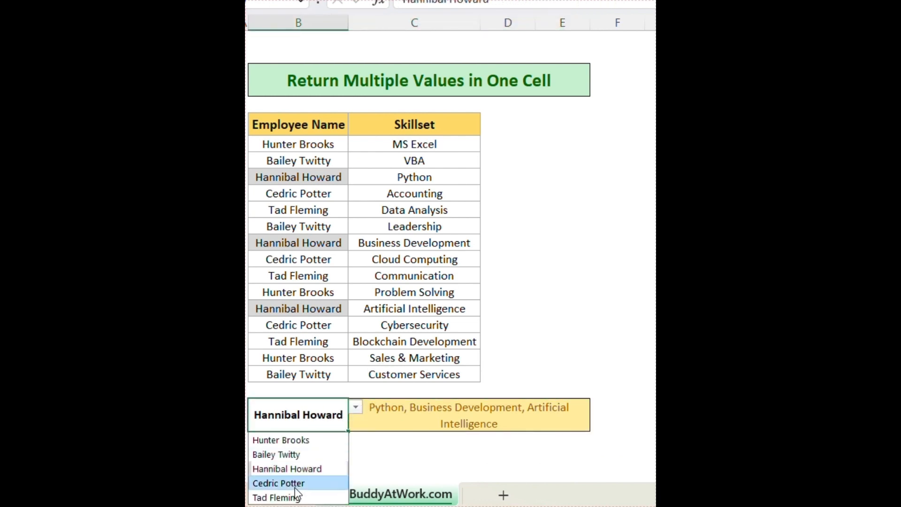
click(296, 484)
click(355, 407)
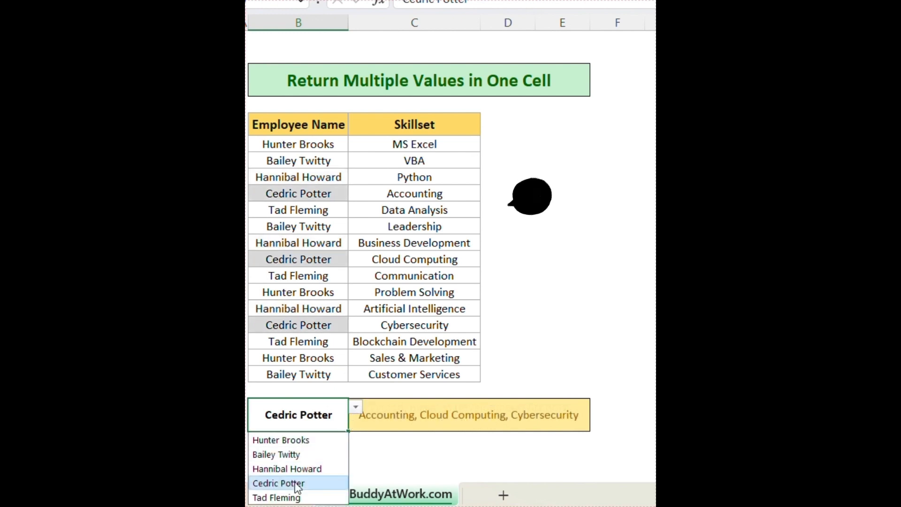
click(290, 497)
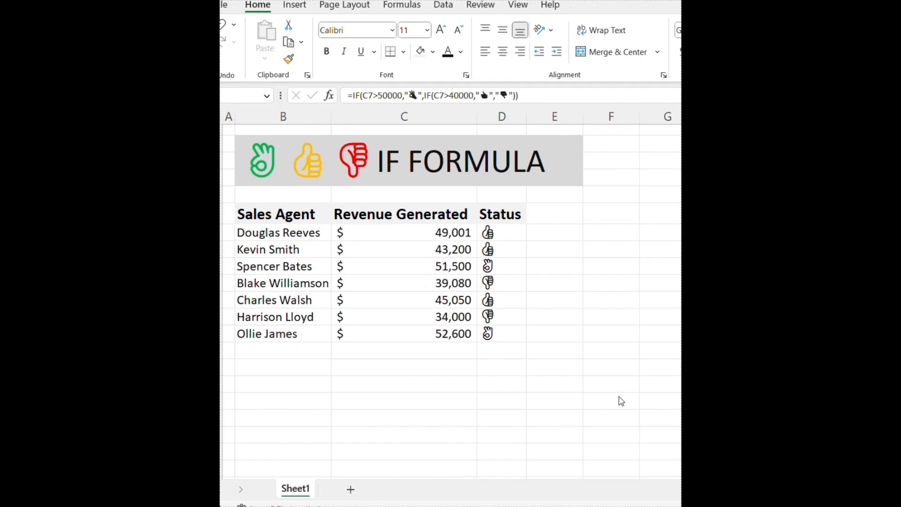
Clear the status emojis from D7:D13 and return to cell D7.
drag(491, 231, 482, 334)
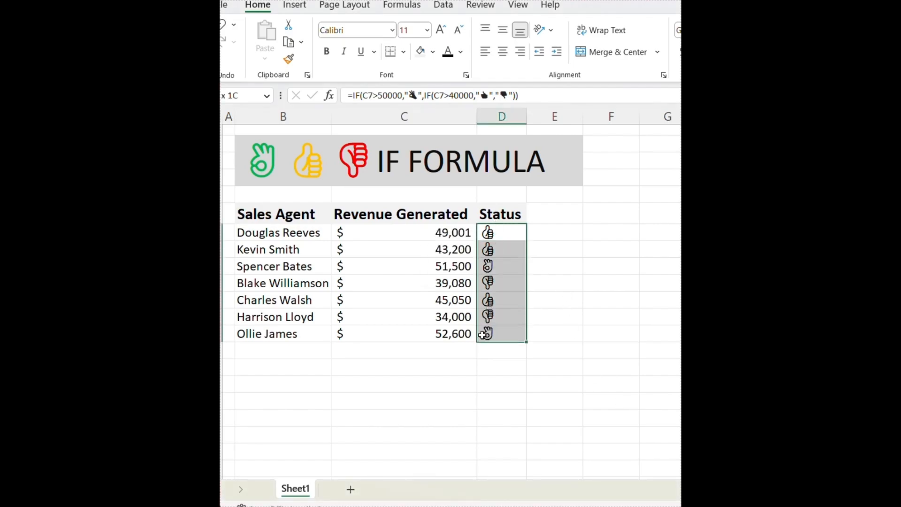
key(Delete)
key(Right)
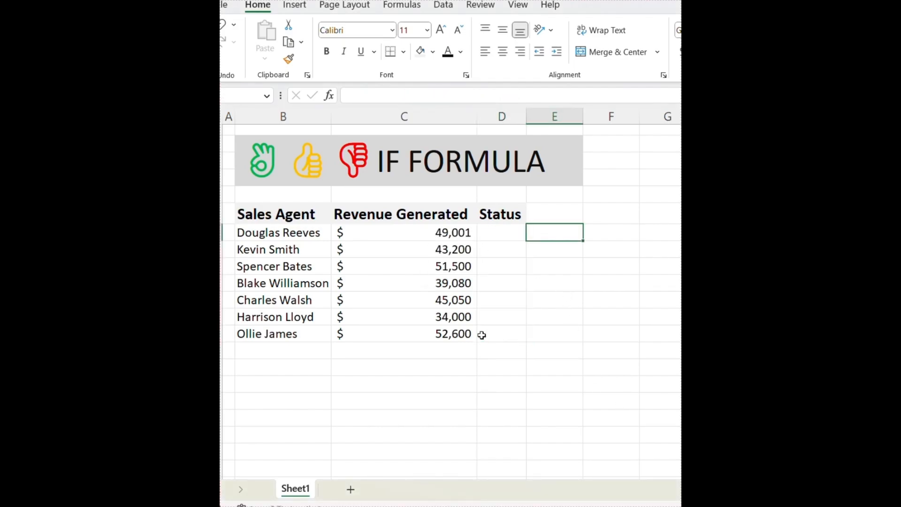
key(Left)
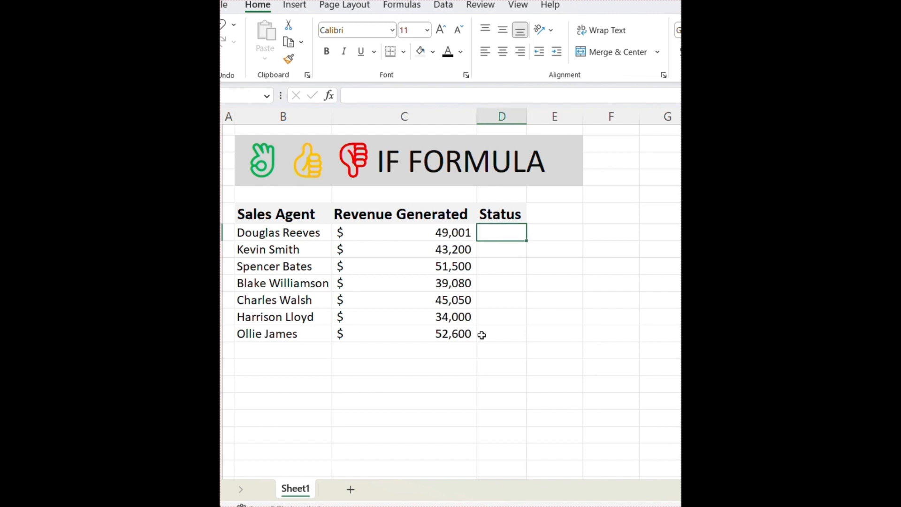
Start the D7 formula: OK-hand if C7>50000, nested IF giving thumbs-up if C7>40000.
text(=IF()
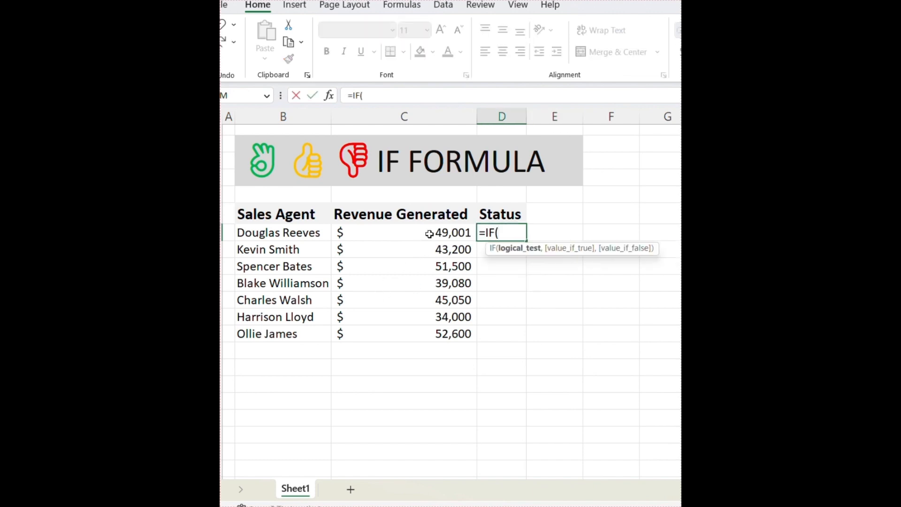
click(429, 234)
text(>)
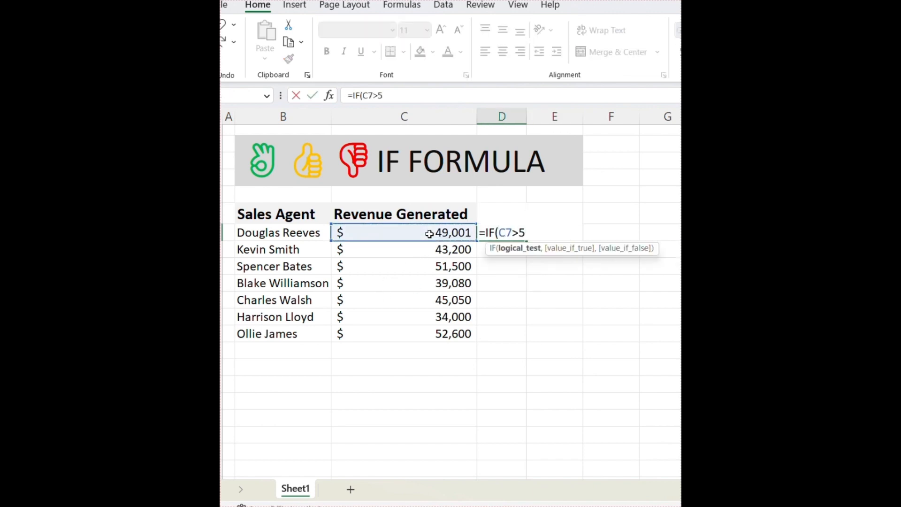
text(50000,)
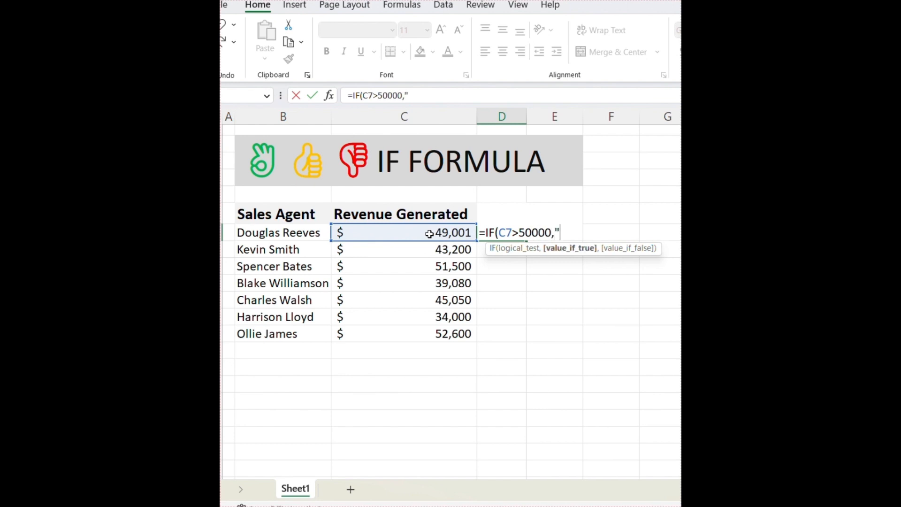
key(super+period)
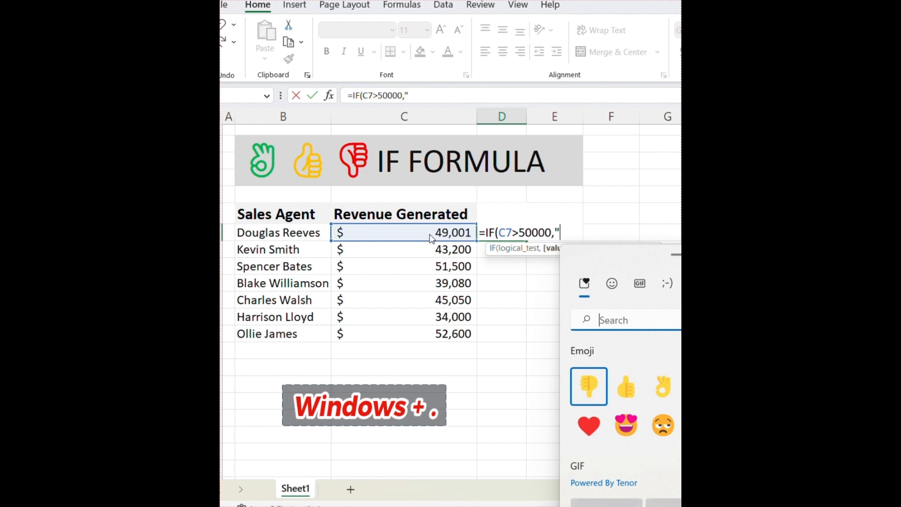
click(663, 388)
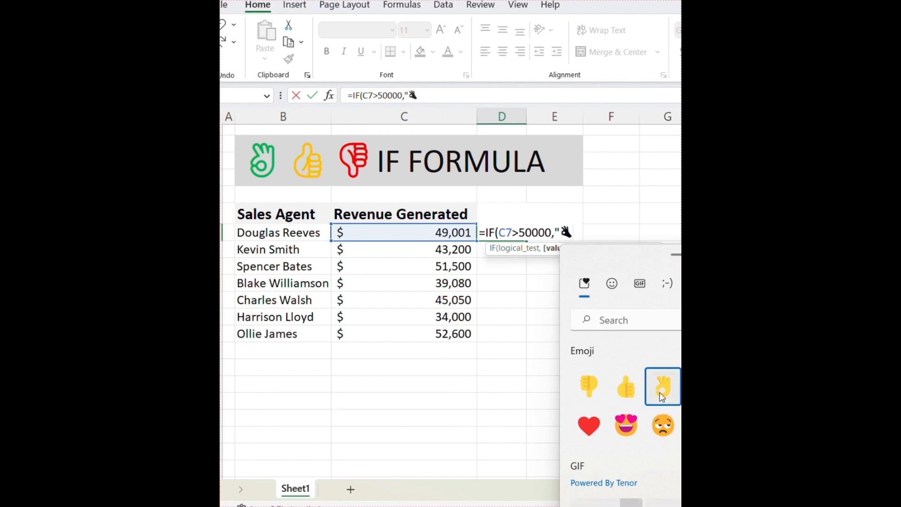
text(",i)
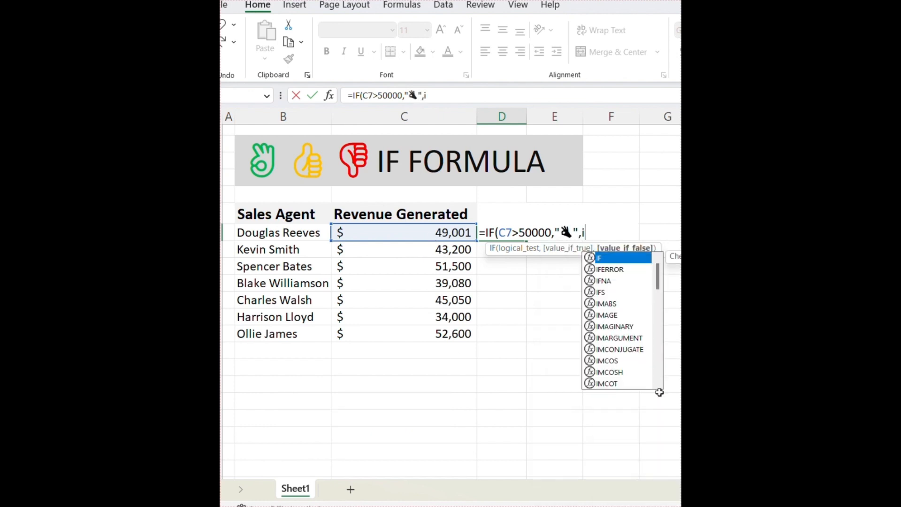
key(Tab)
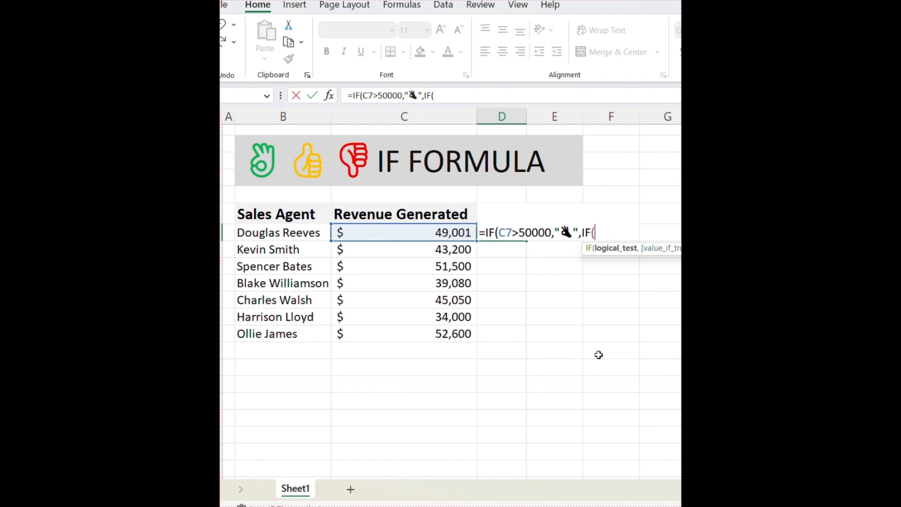
click(386, 232)
text(>)
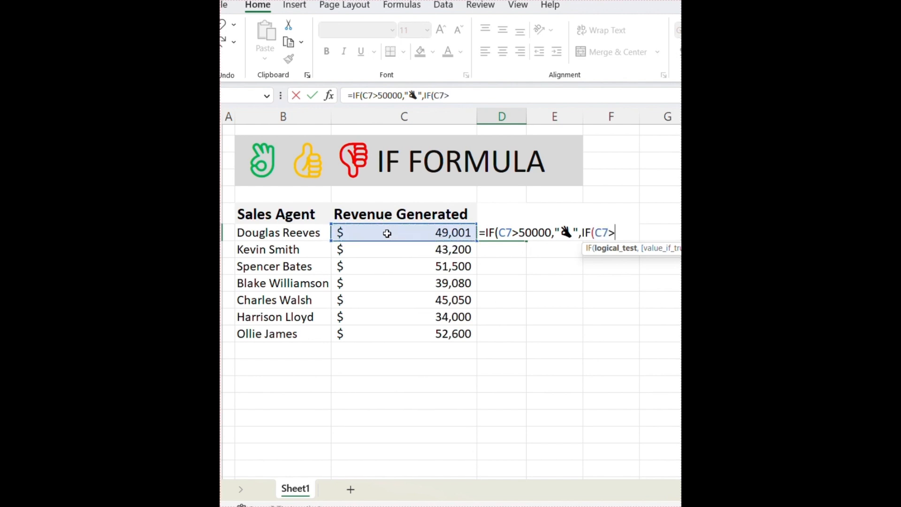
text(40000)
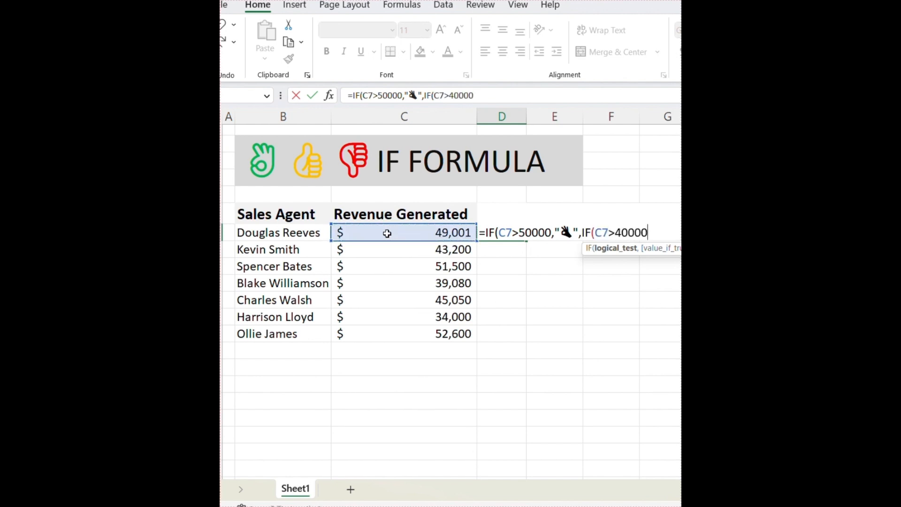
text(,")
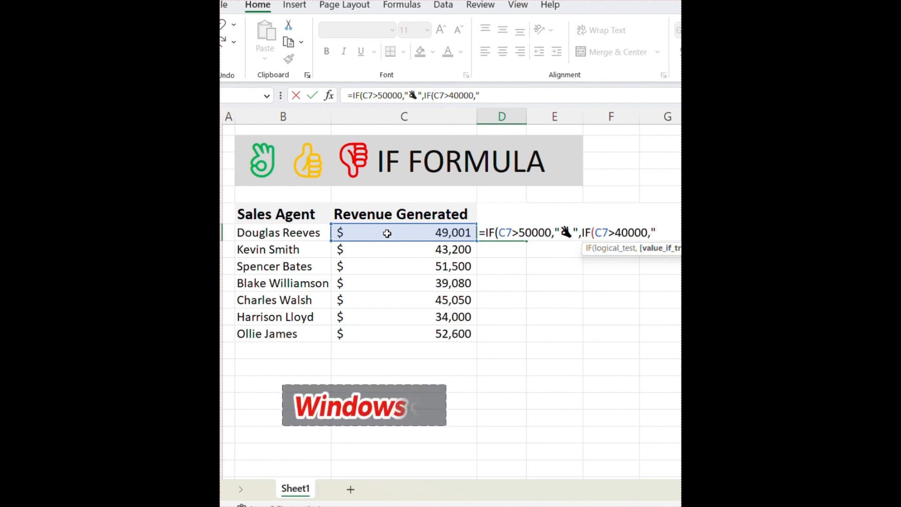
key(super+period)
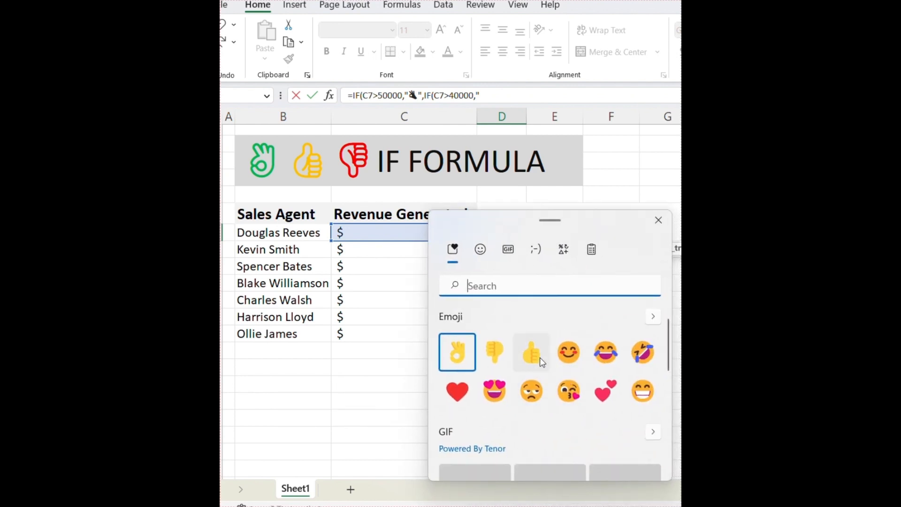
click(540, 358)
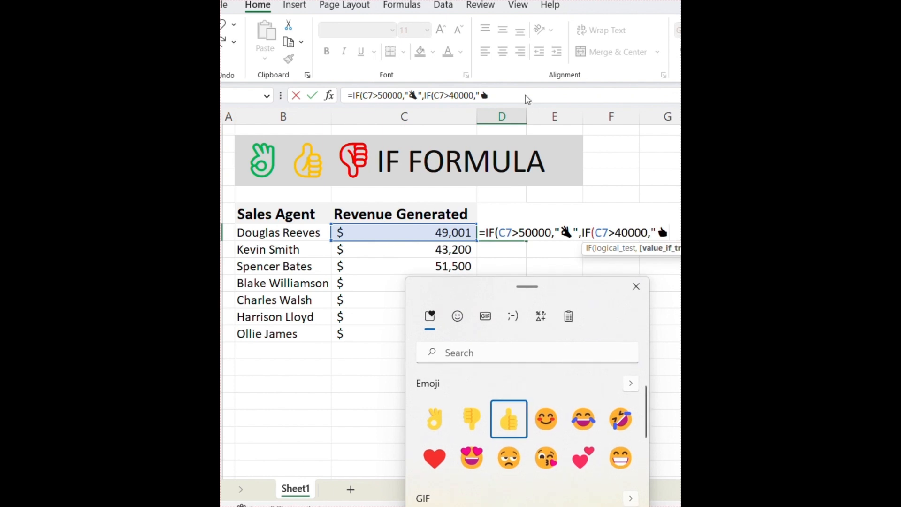
Finish the nested IF with a thumbs-down result and enter it in D7.
click(527, 96)
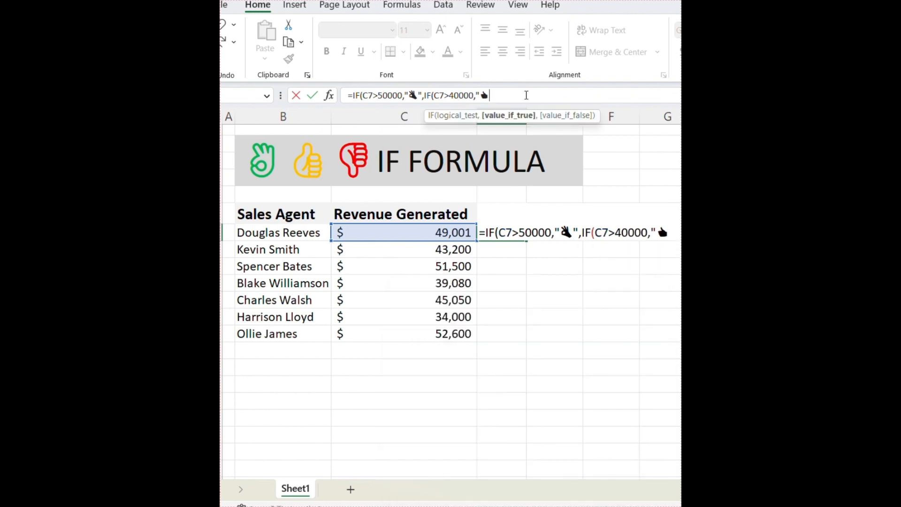
text(",)
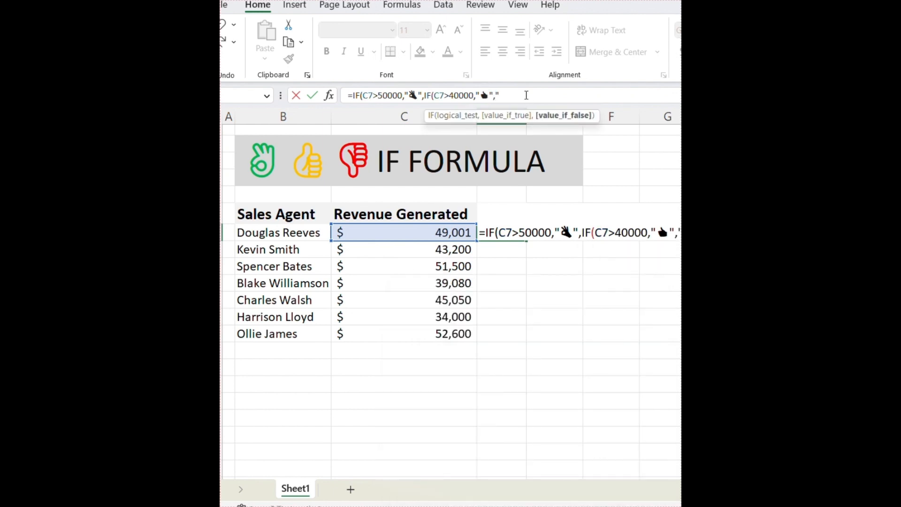
text(")
key(super+period)
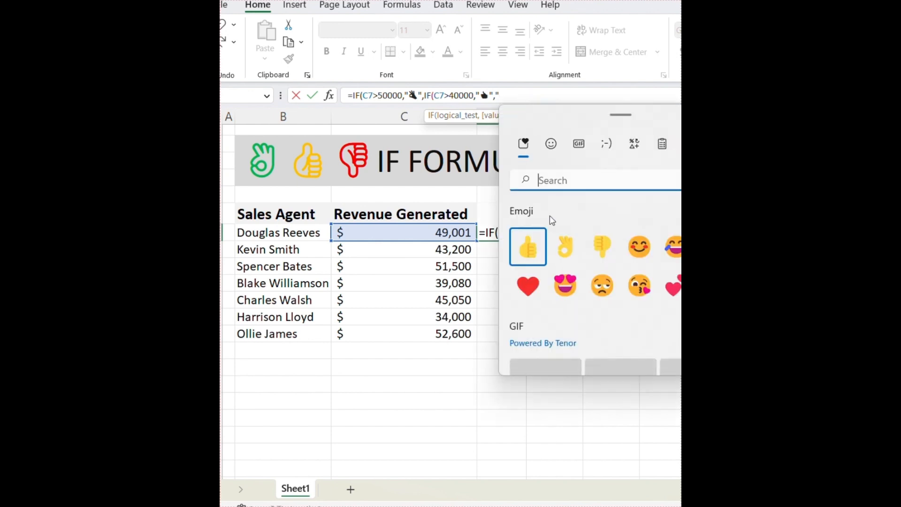
click(605, 256)
text(")
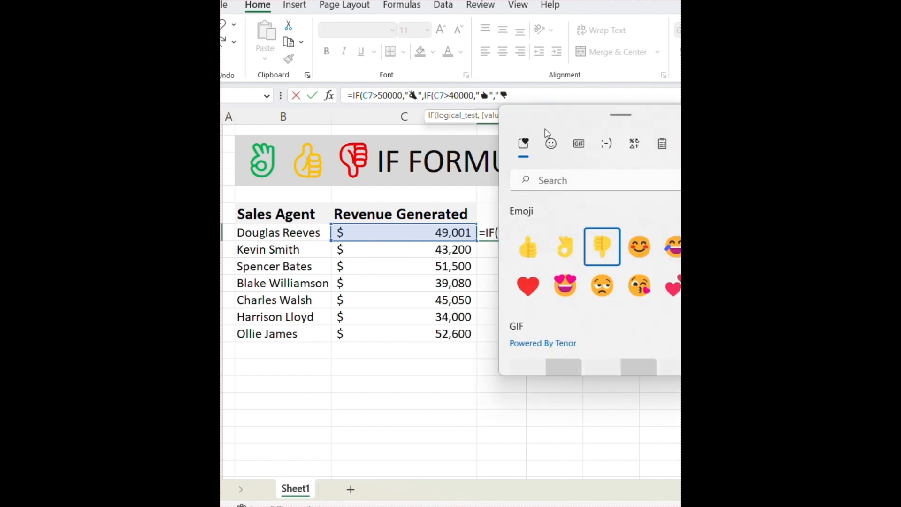
key(Escape)
text()))
key(Return)
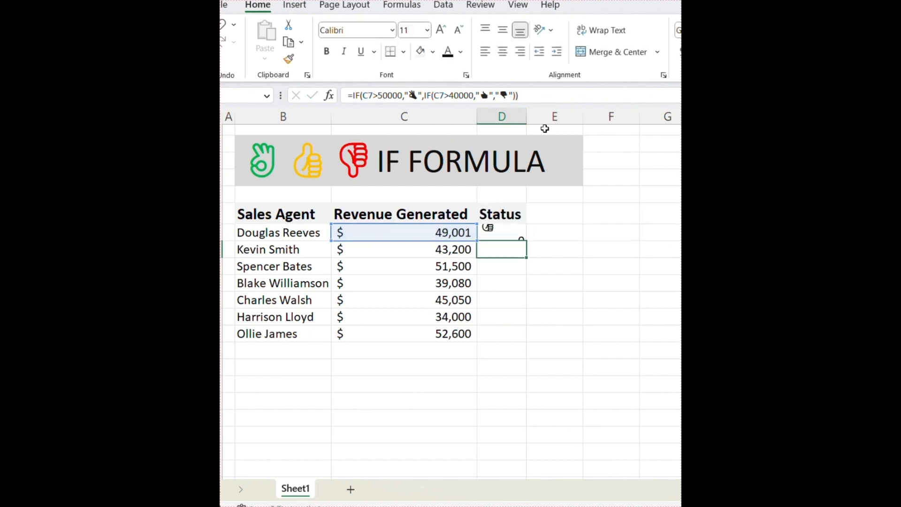
Fill the D7 formula down through D13 to rate every agent.
key(Up)
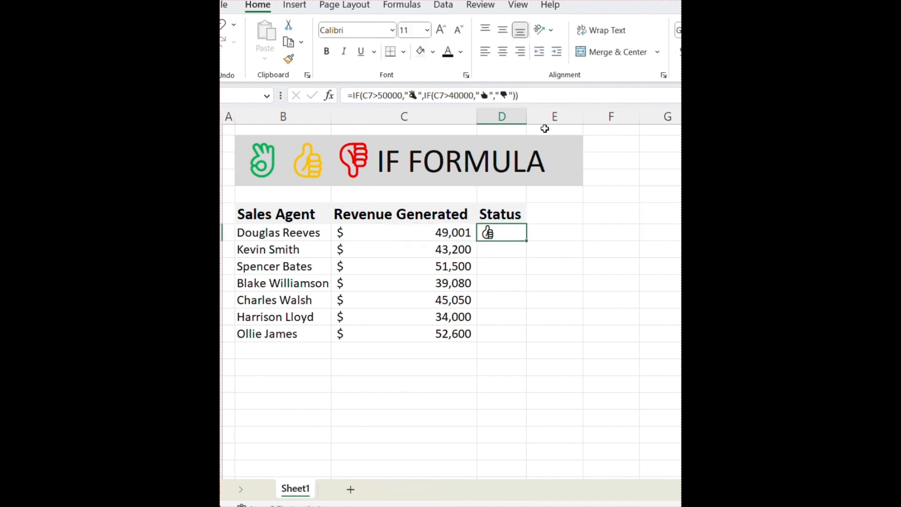
key(shift+Down)
key(shift+Down)
key(shift+Down)
key(shift+Down)
key(shift+Down)
key(shift+Down)
key(ctrl+d)
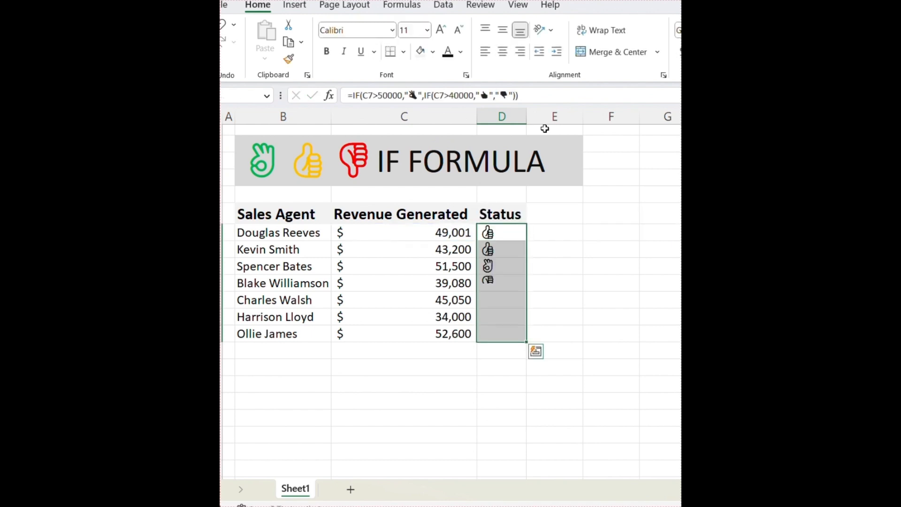
key(ctrl+q)
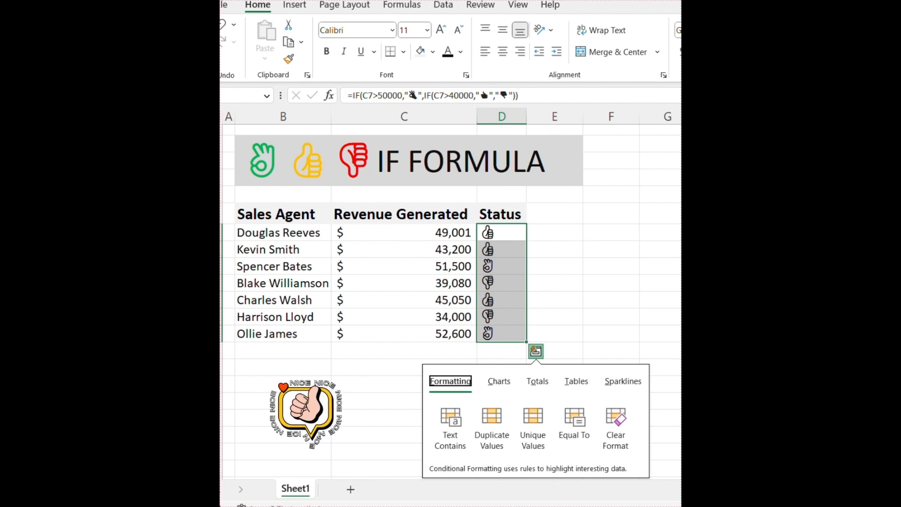
click(610, 317)
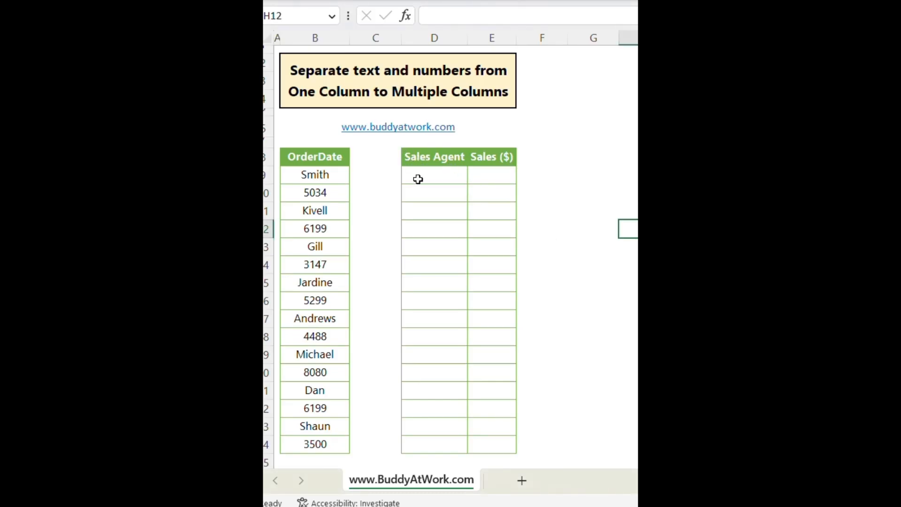
Hand-type Smith 5034 and Kivell 6199 under Sales Agent and Sales ($).
click(418, 179)
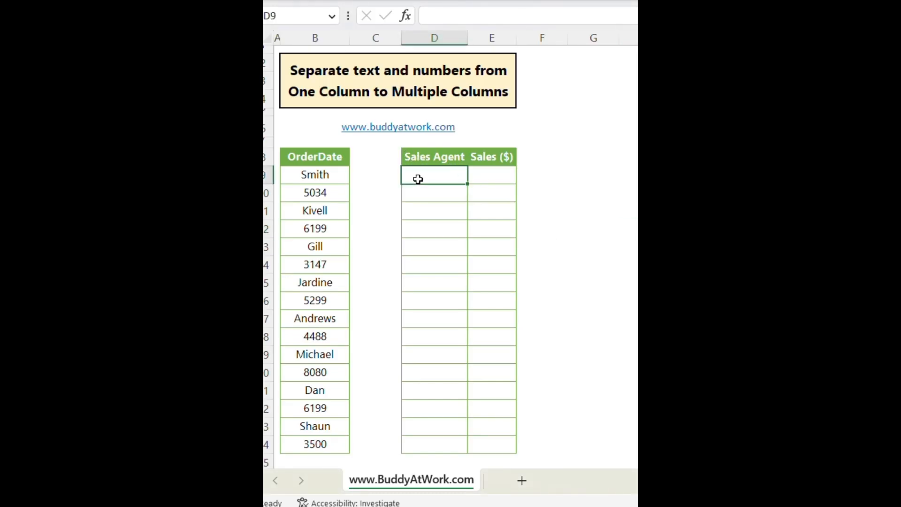
text(Smith)
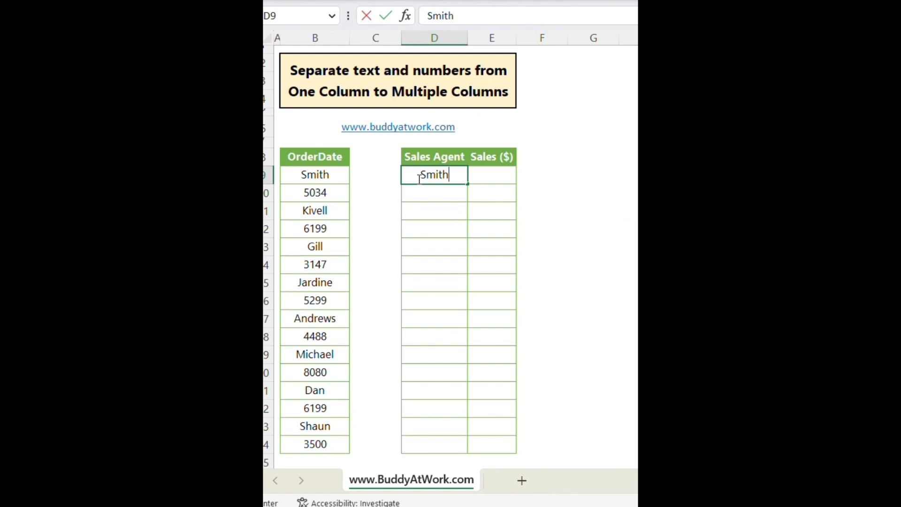
key(Tab)
text(50)
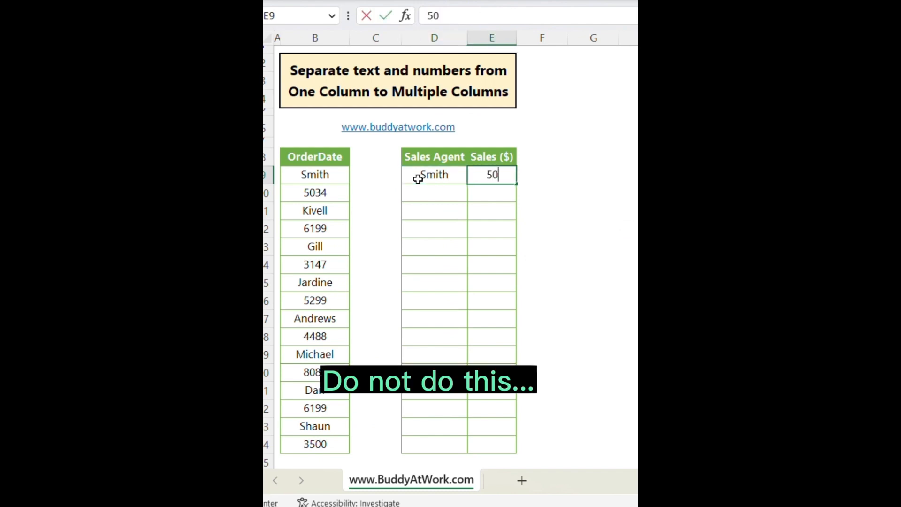
text(34)
key(Return)
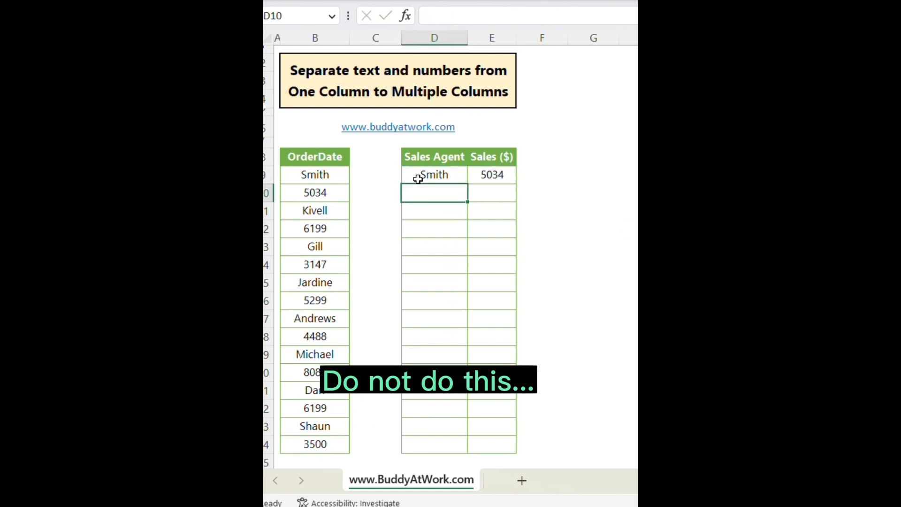
text(Kivell)
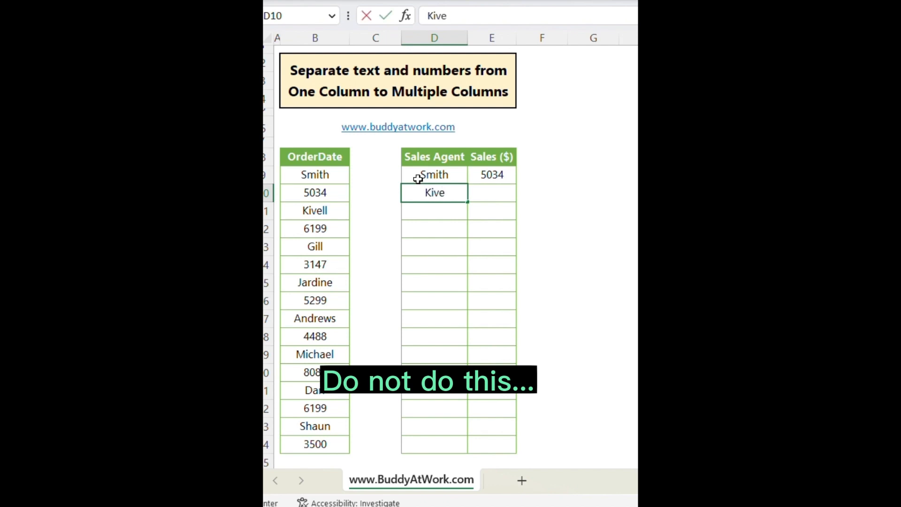
key(Tab)
text(6199)
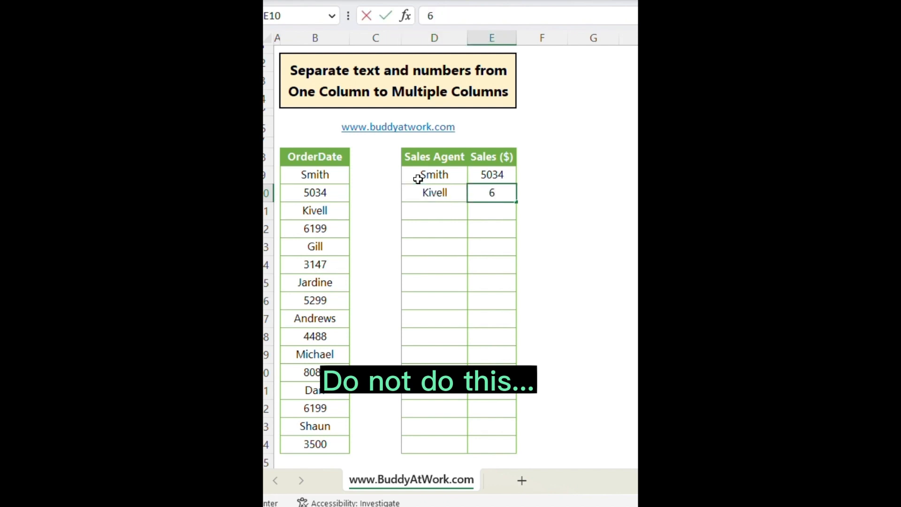
key(Tab)
Clear D9:E10 and select the OrderDate list B9:B24.
drag(417, 179, 481, 197)
key(Delete)
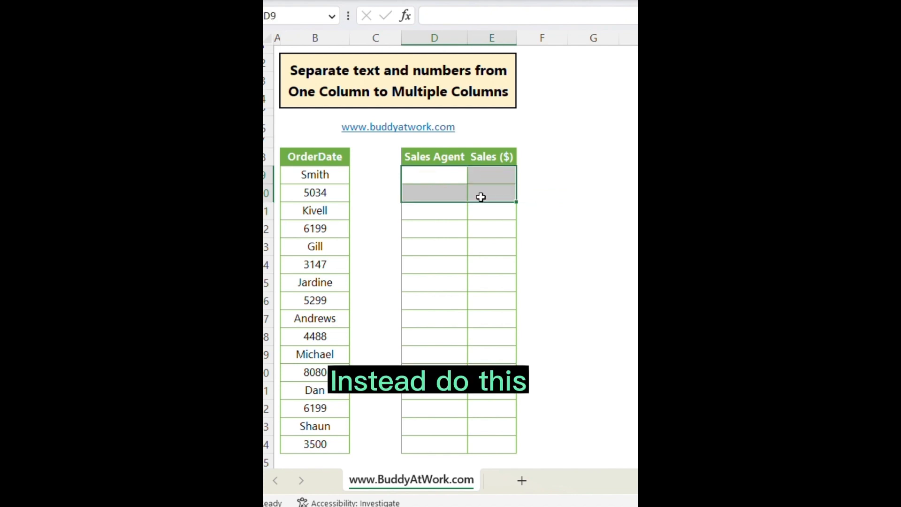
drag(359, 194, 368, 206)
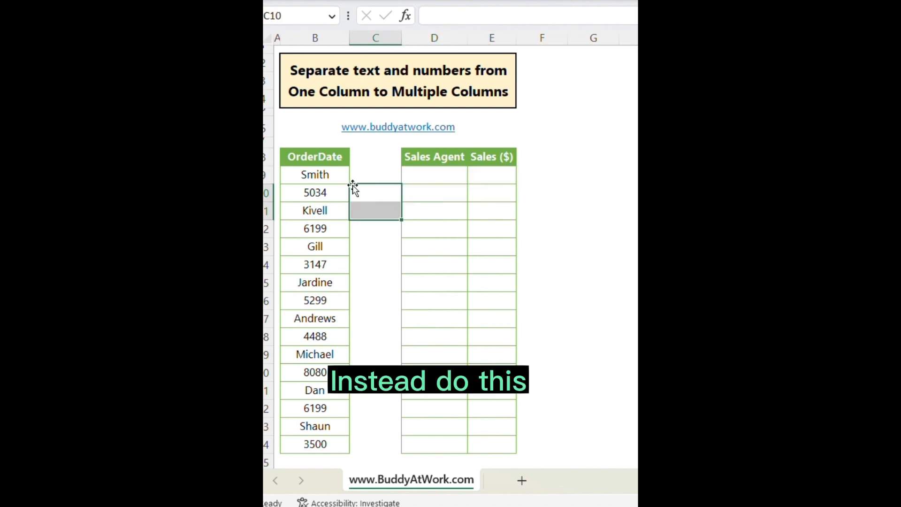
drag(338, 174, 319, 438)
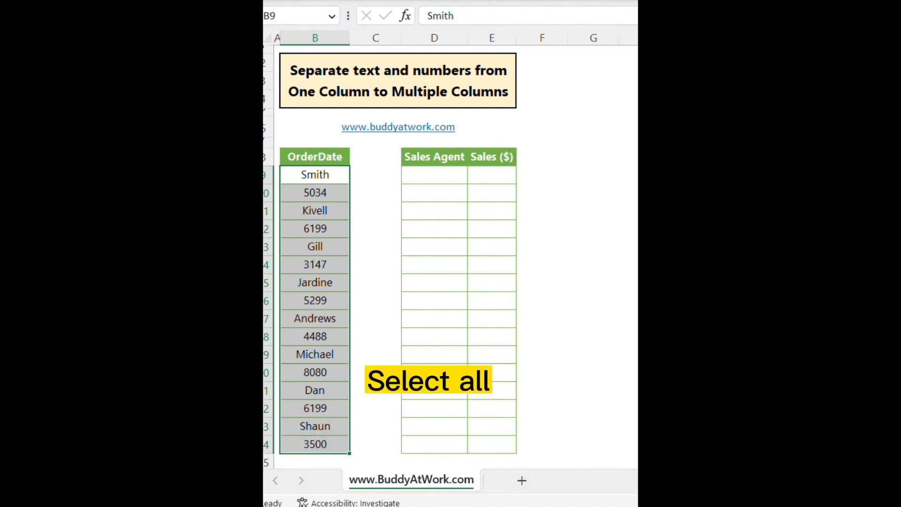
Use Go To Special to select only the text constants in the OrderDate list.
key(ctrl+g)
drag(608, 181, 437, 138)
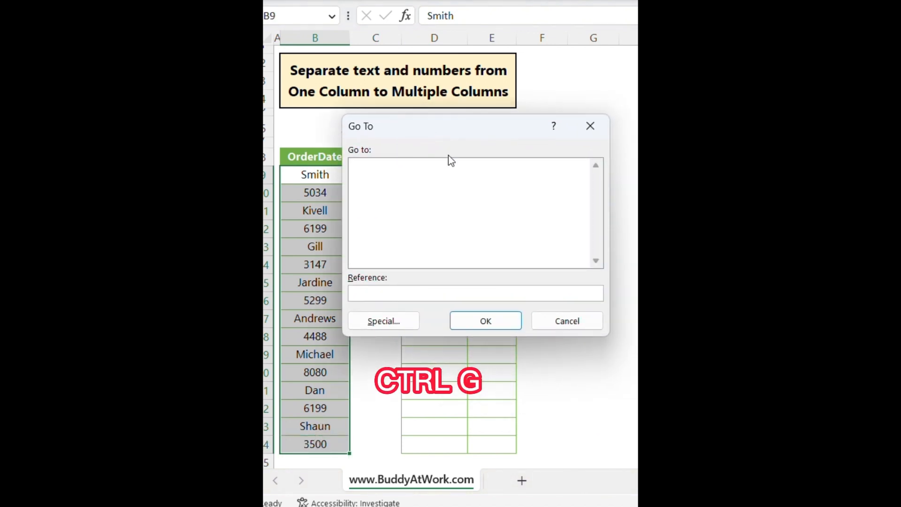
click(403, 322)
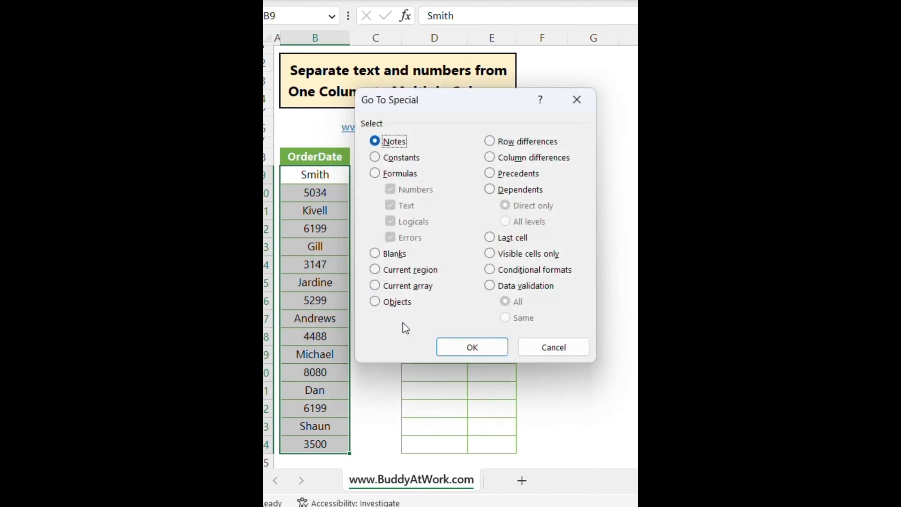
click(389, 159)
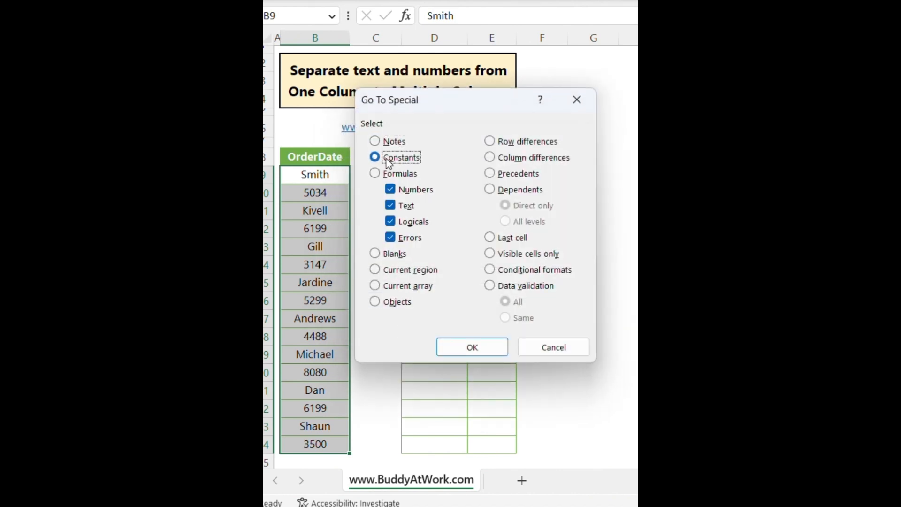
click(390, 190)
click(390, 221)
click(391, 236)
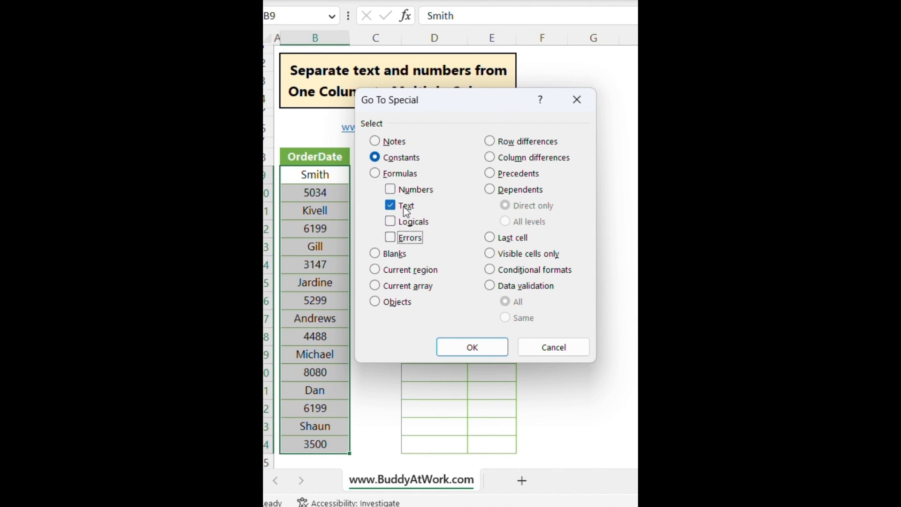
click(470, 347)
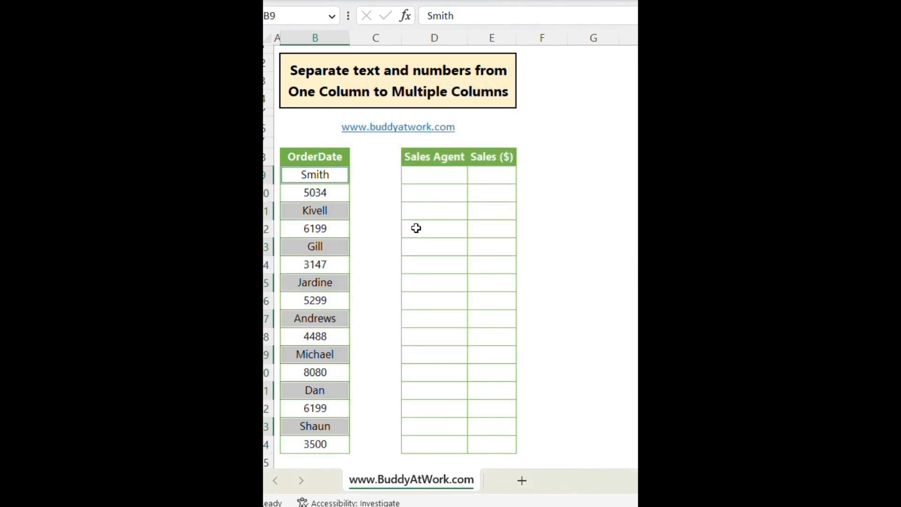
Paste the selected names into D9, then reselect the OrderDate list.
key(ctrl+c)
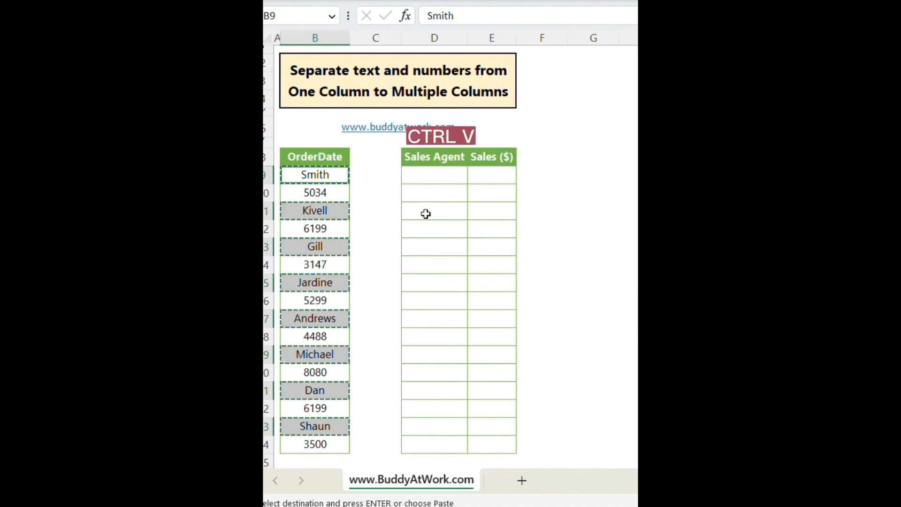
click(429, 175)
key(ctrl+v)
click(350, 191)
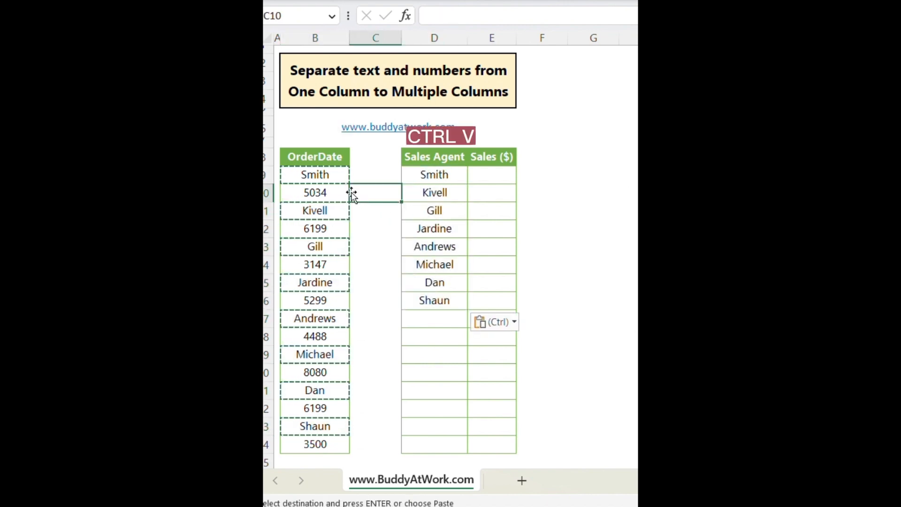
drag(328, 175, 340, 438)
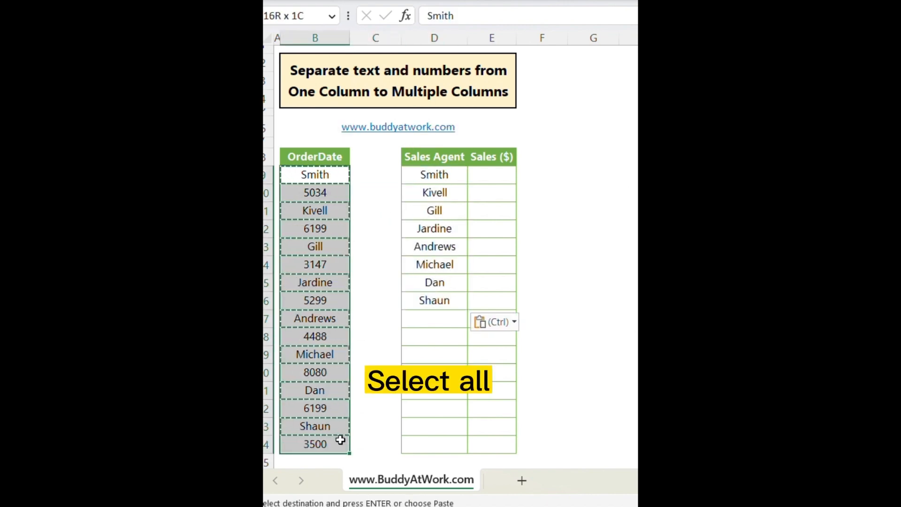
Use Go To Special to select only the numeric constants in the OrderDate list.
key(ctrl+g)
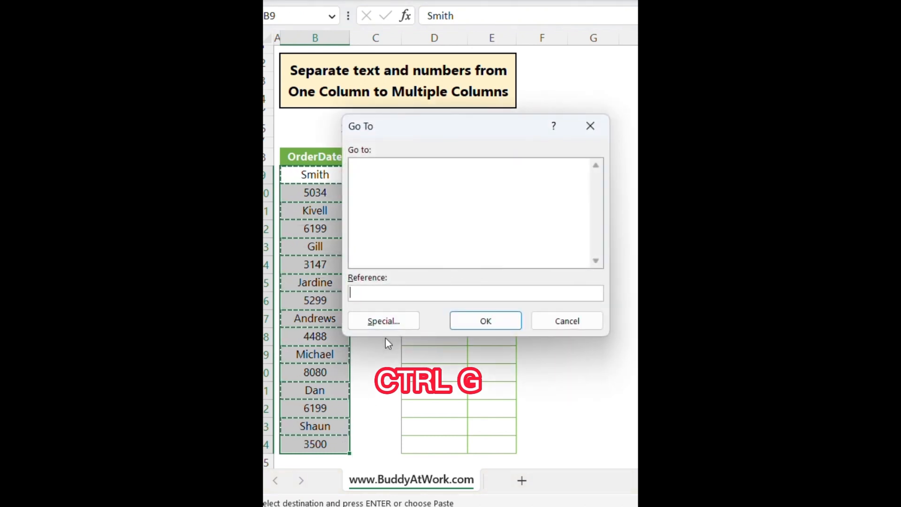
click(400, 322)
click(391, 157)
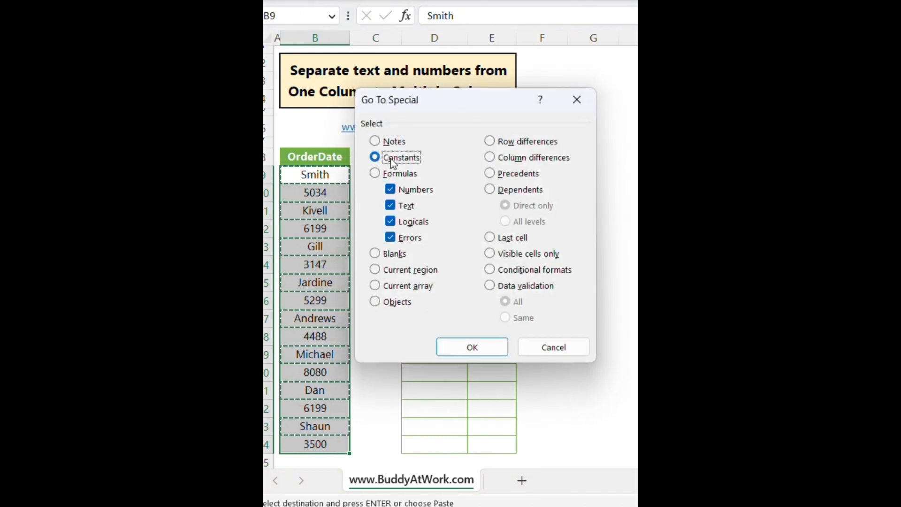
click(403, 206)
click(413, 223)
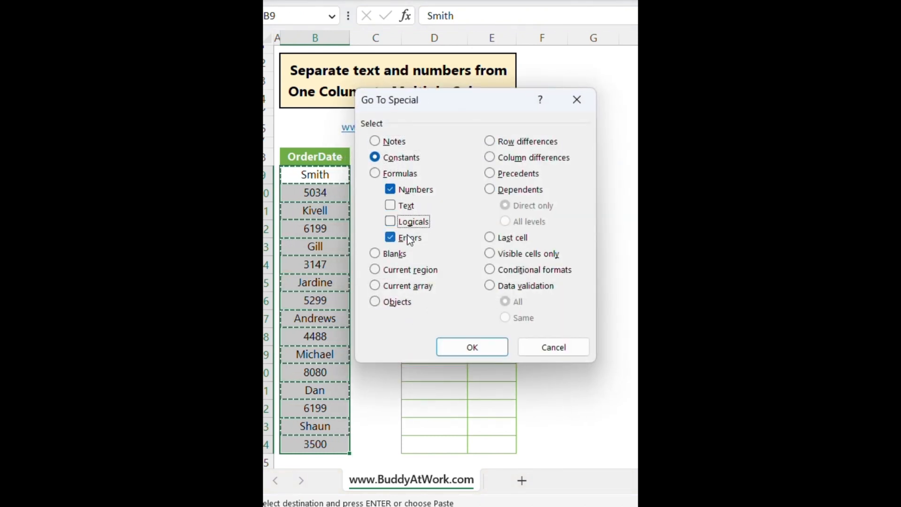
click(404, 237)
click(458, 354)
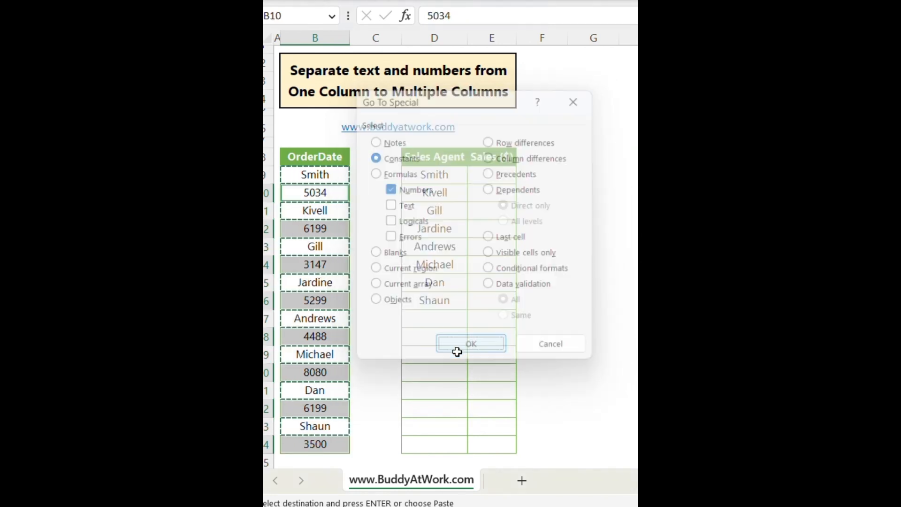
Paste the selected numbers into E9 under Sales ($).
key(ctrl+c)
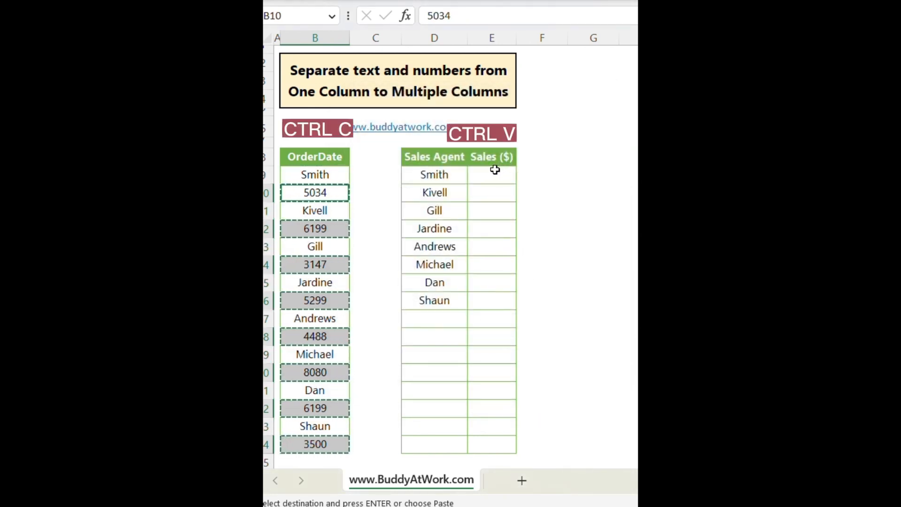
click(503, 174)
key(ctrl+v)
click(564, 242)
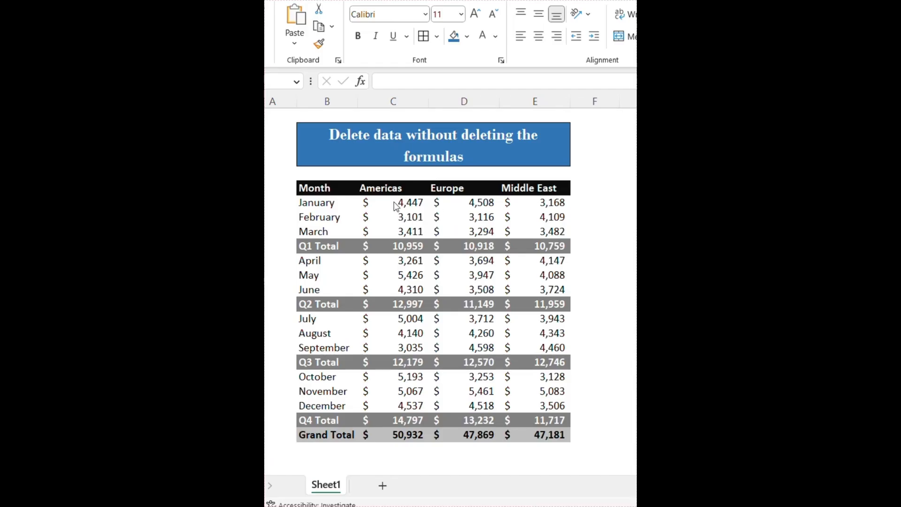
Delete the Jan–Mar and Apr–Jun values, undo both, then select the whole sales table.
drag(396, 204, 551, 238)
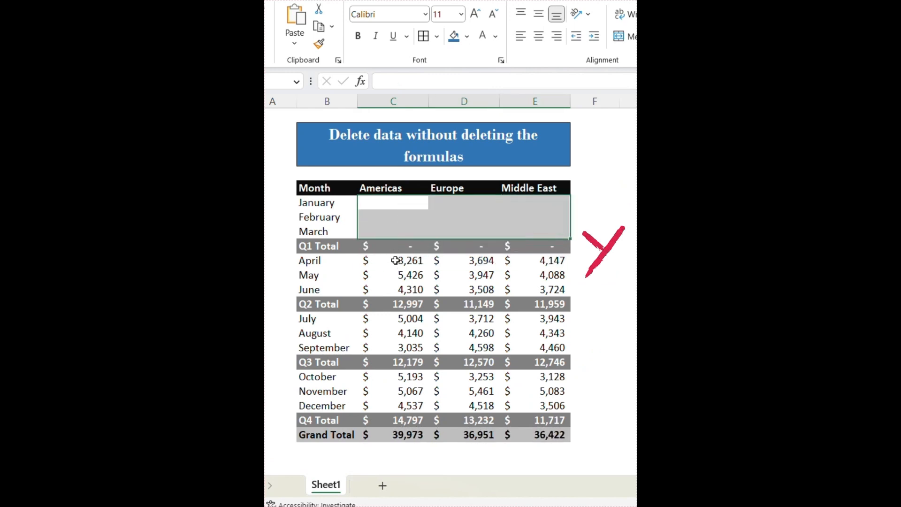
drag(392, 261, 518, 288)
key(Delete)
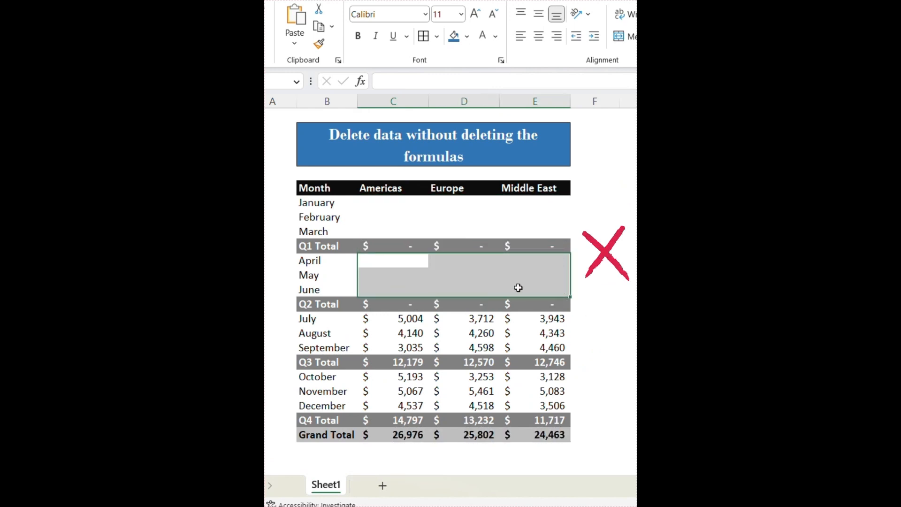
key(ctrl+z)
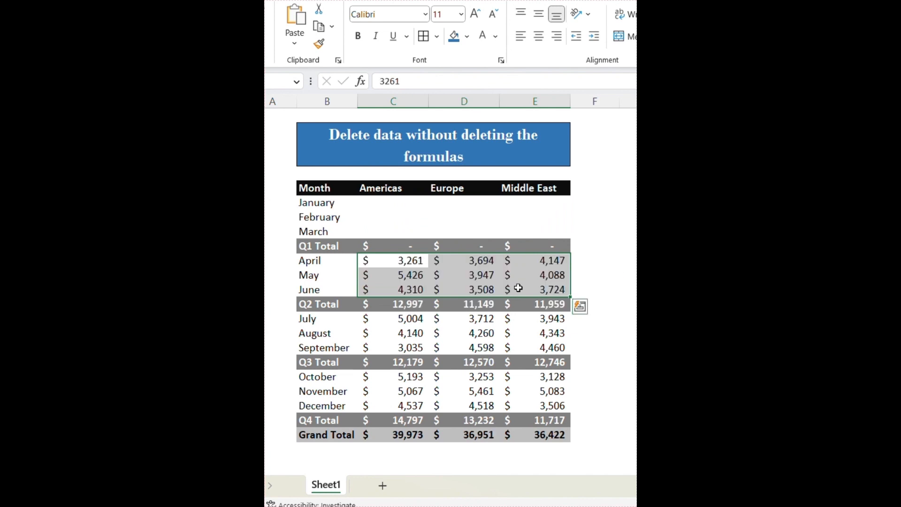
key(ctrl+z)
click(417, 218)
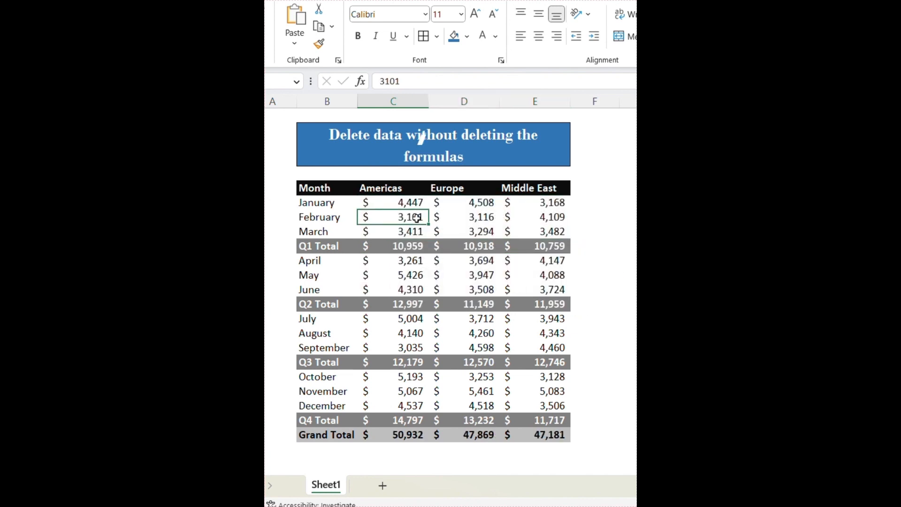
key(ctrl+a)
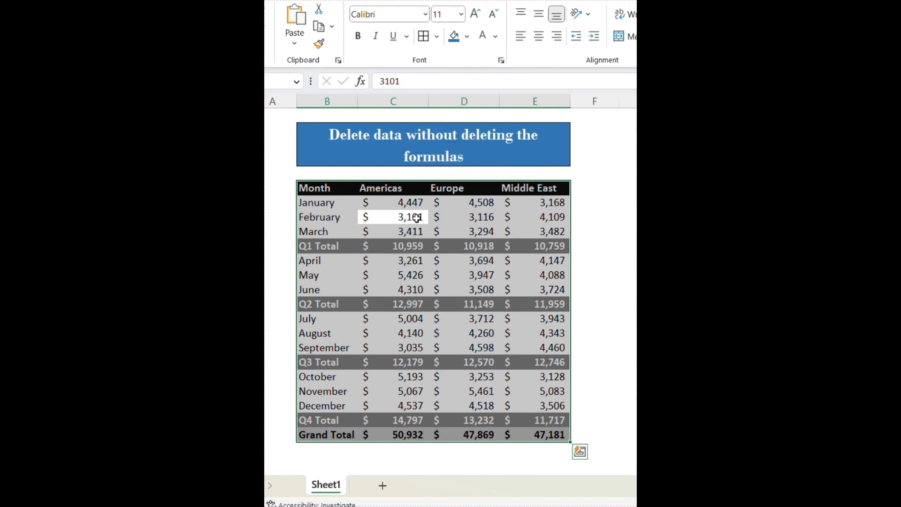
Select only the numeric constants with Go To Special and delete them, keeping the total formulas.
key(ctrl+g)
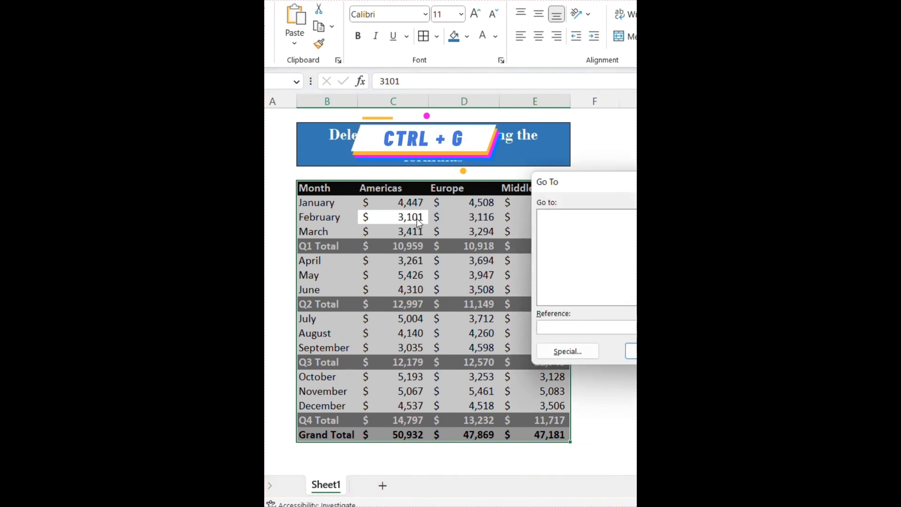
click(567, 352)
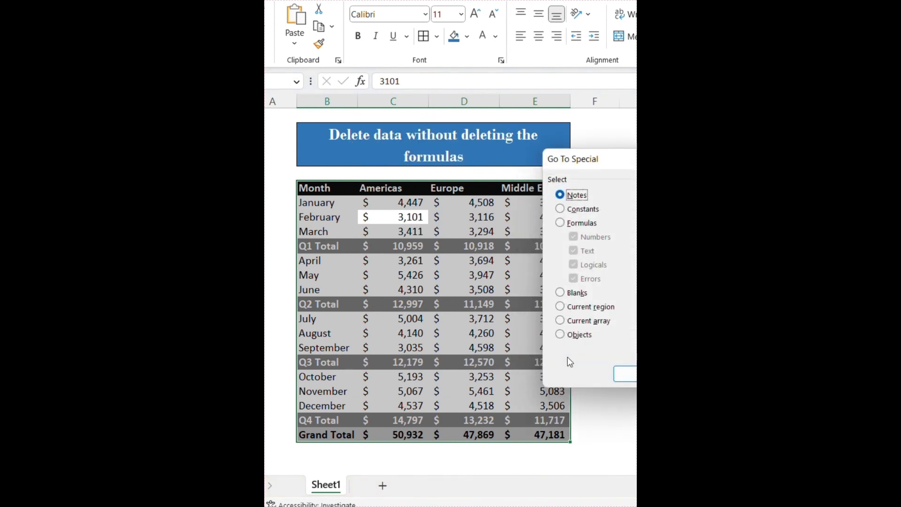
drag(609, 167, 489, 150)
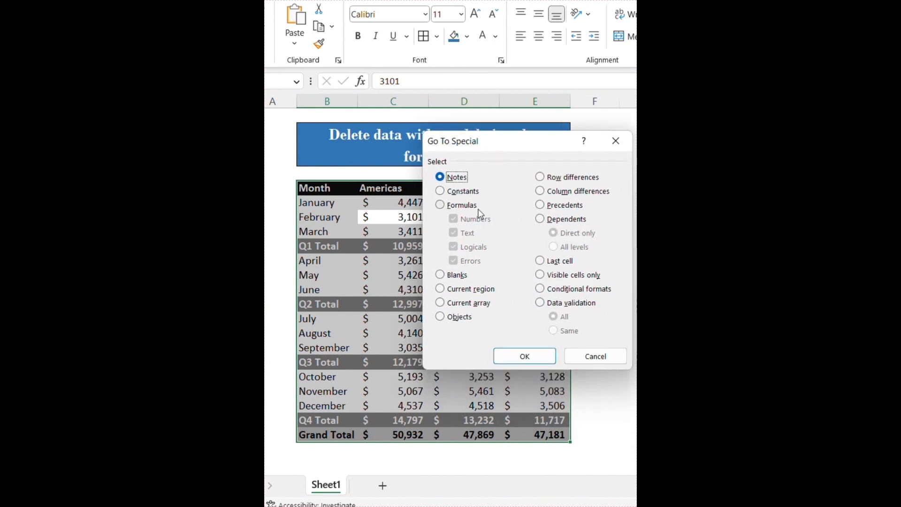
click(442, 191)
click(454, 233)
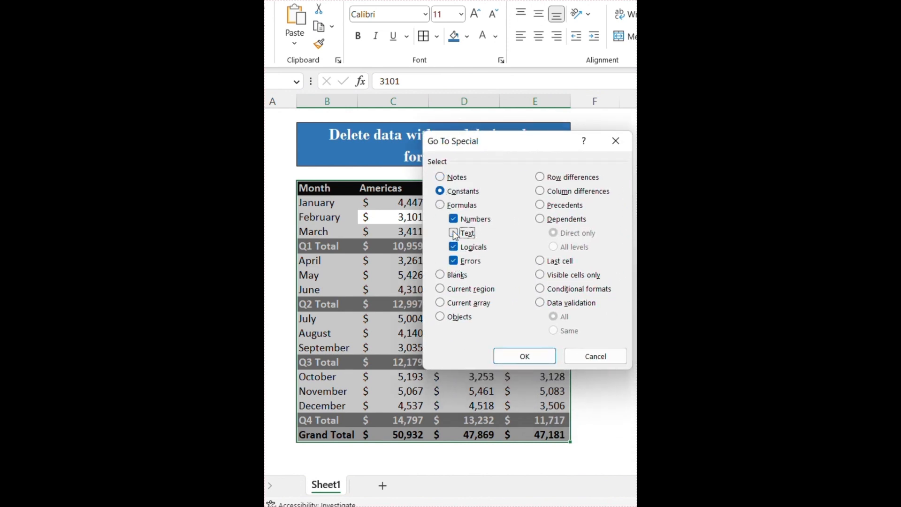
click(516, 358)
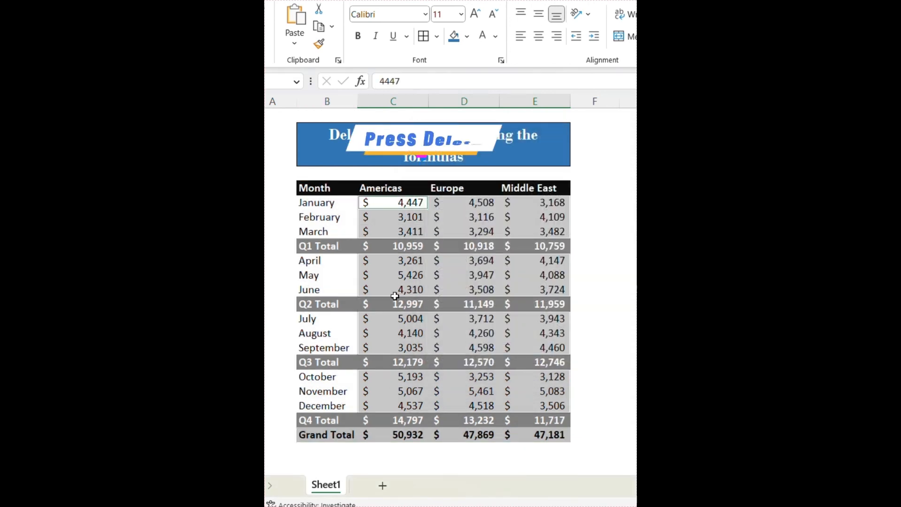
key(Delete)
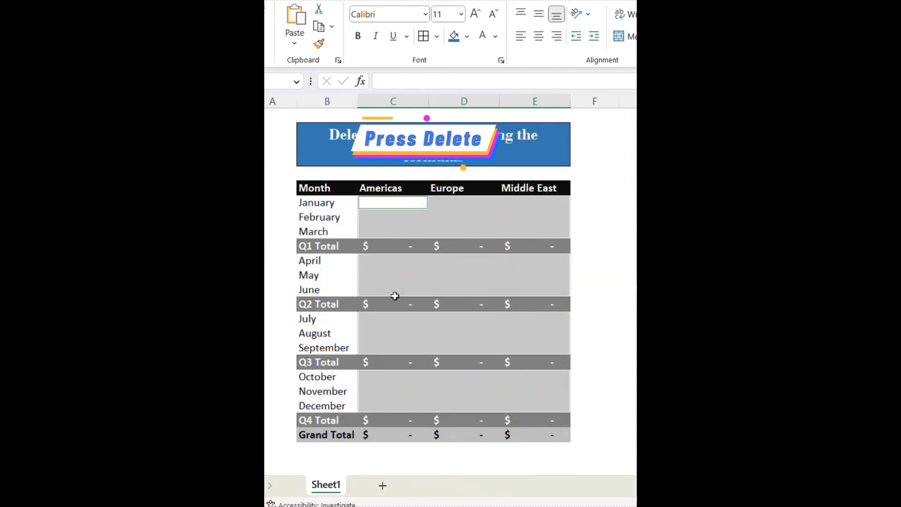
click(591, 318)
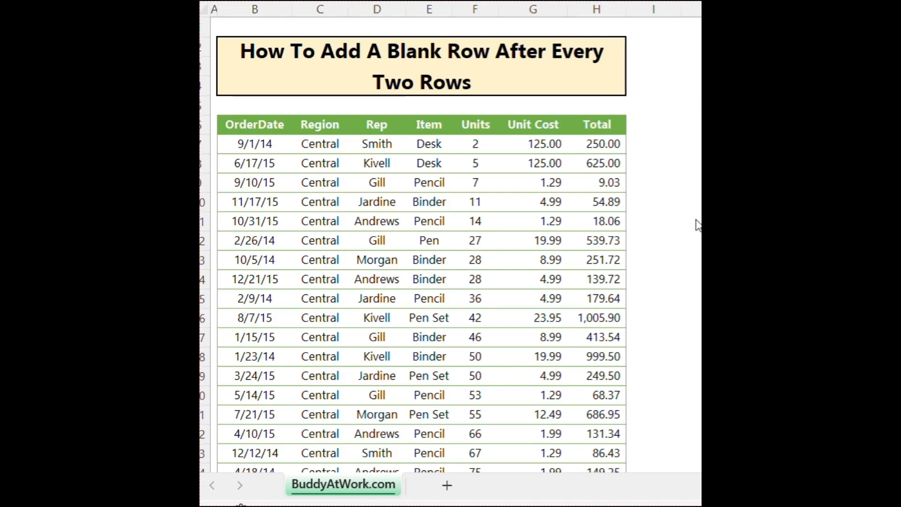
click(678, 233)
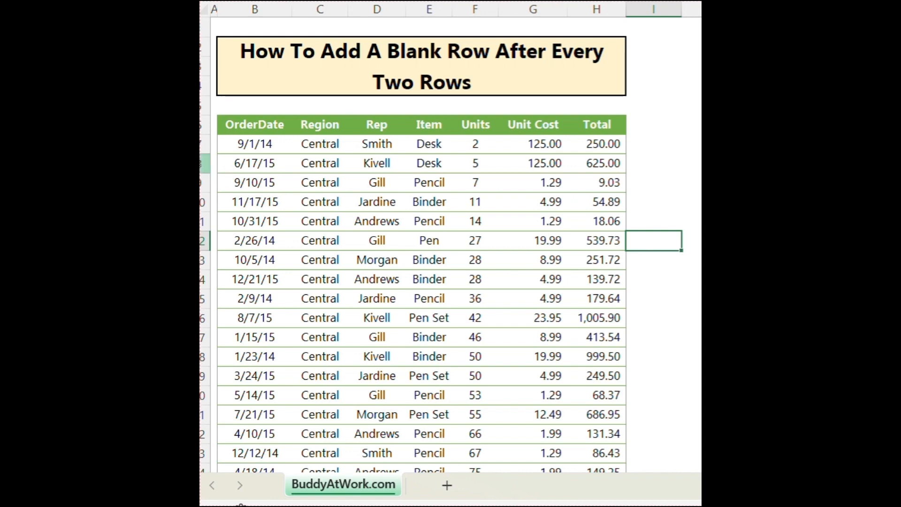
right_click(201, 164)
click(281, 344)
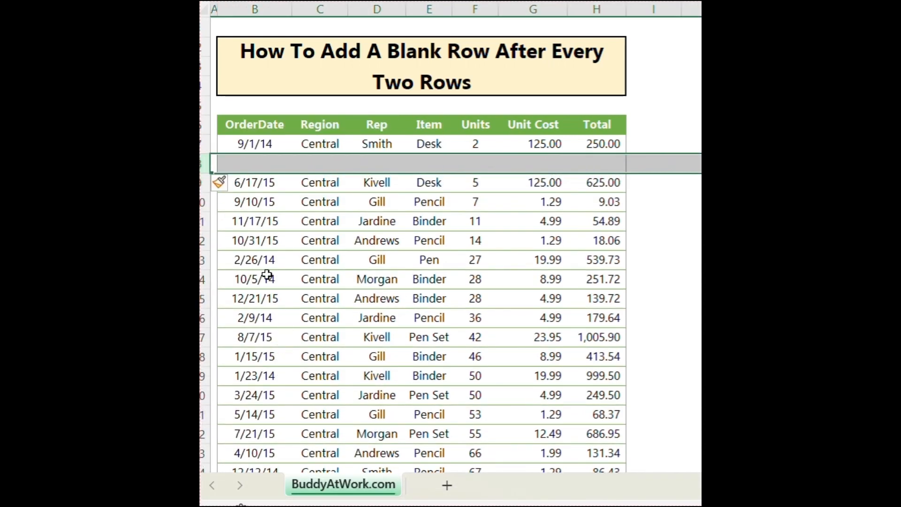
right_click(202, 201)
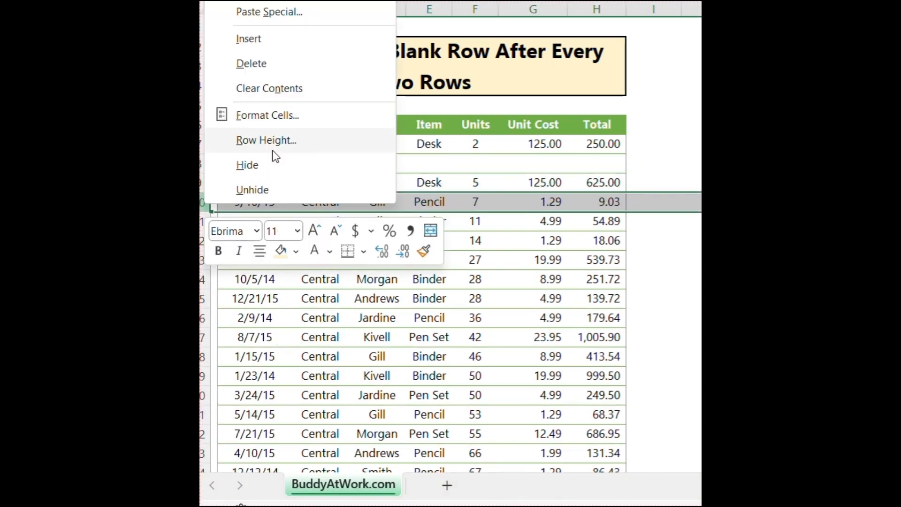
click(261, 38)
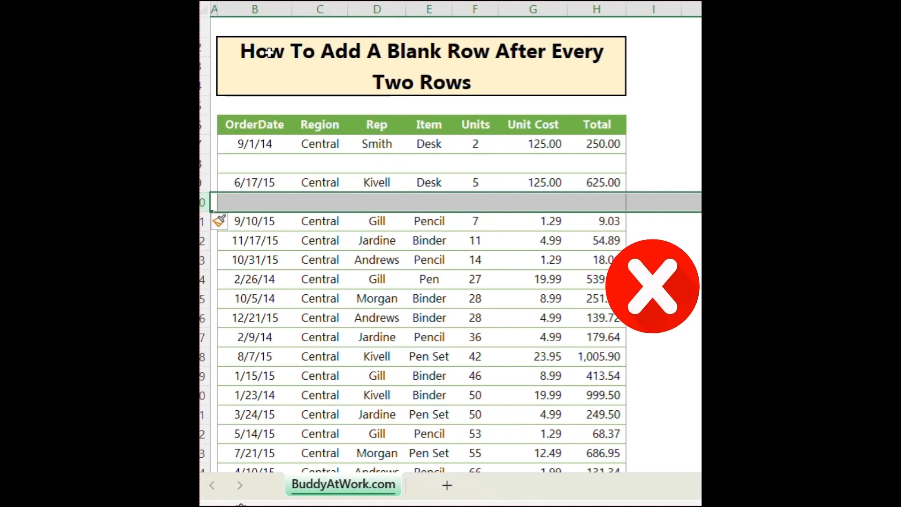
key(ctrl+z)
key(ctrl+z)
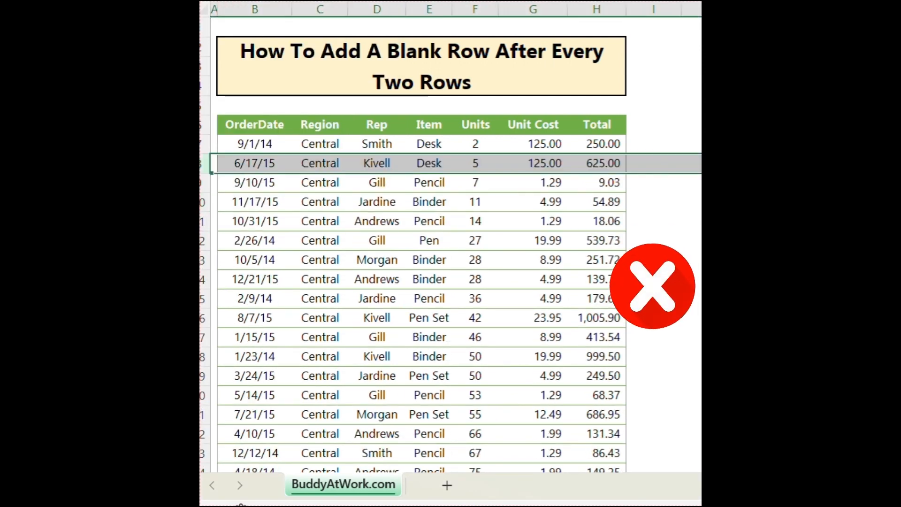
click(648, 149)
Enter a, 1 and =I7 in I7:I9 and fill the pattern down to the last order row.
text(a)
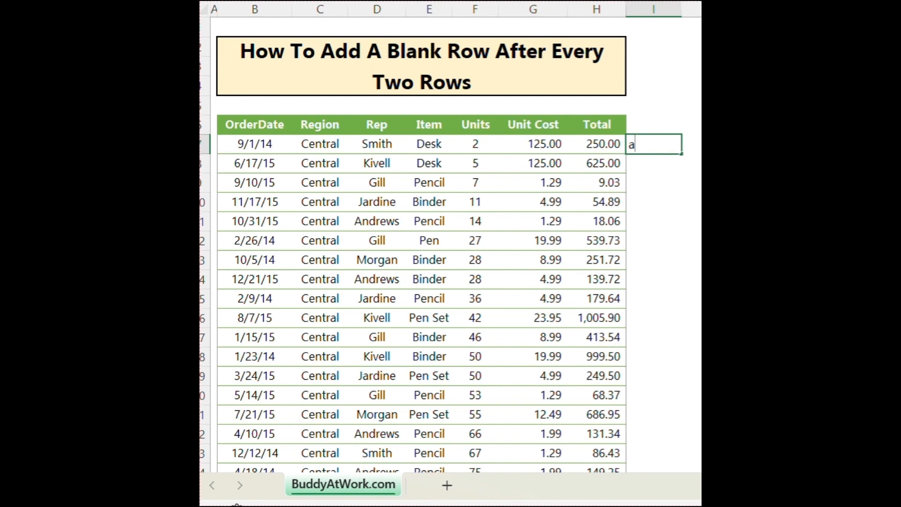
key(Return)
text(1)
key(Return)
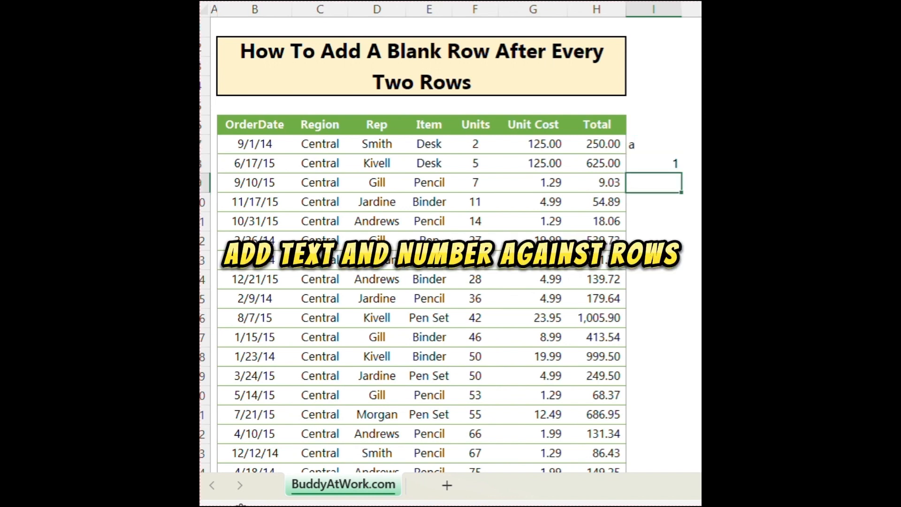
text(=I7)
key(Return)
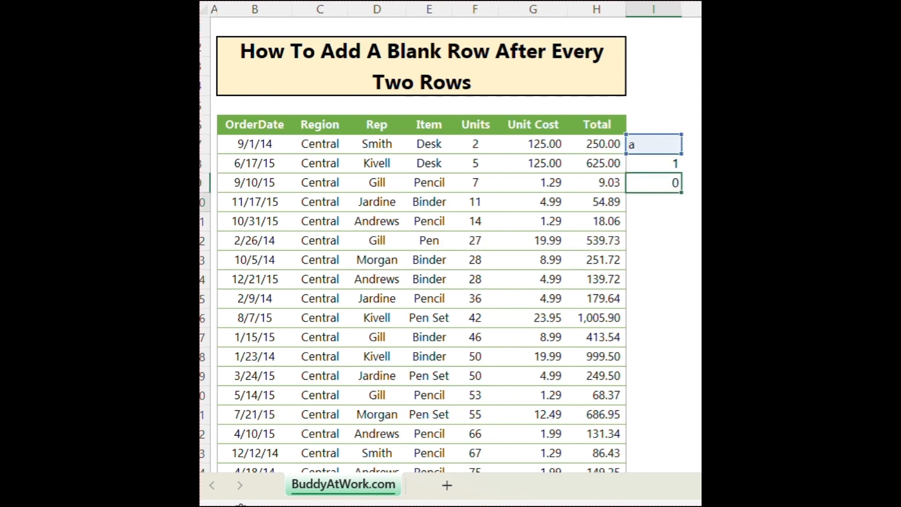
click(652, 180)
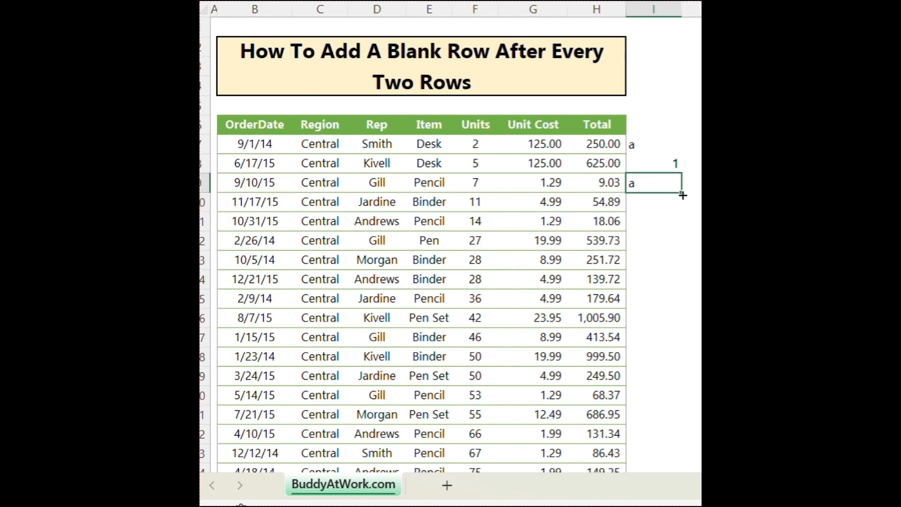
double_click(681, 192)
click(690, 221)
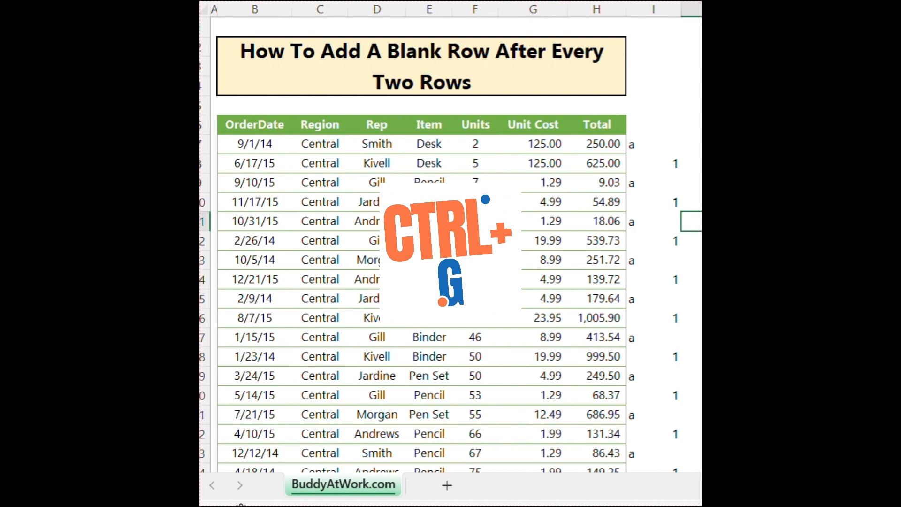
drag(797, 146, 485, 106)
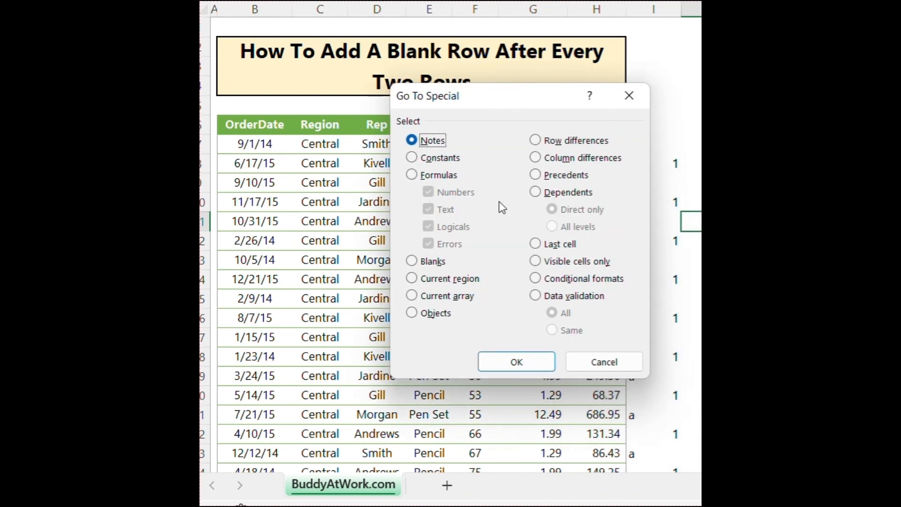
Select only the formula cells returning text, the 'a' markers, via Go To Special.
click(438, 174)
click(427, 192)
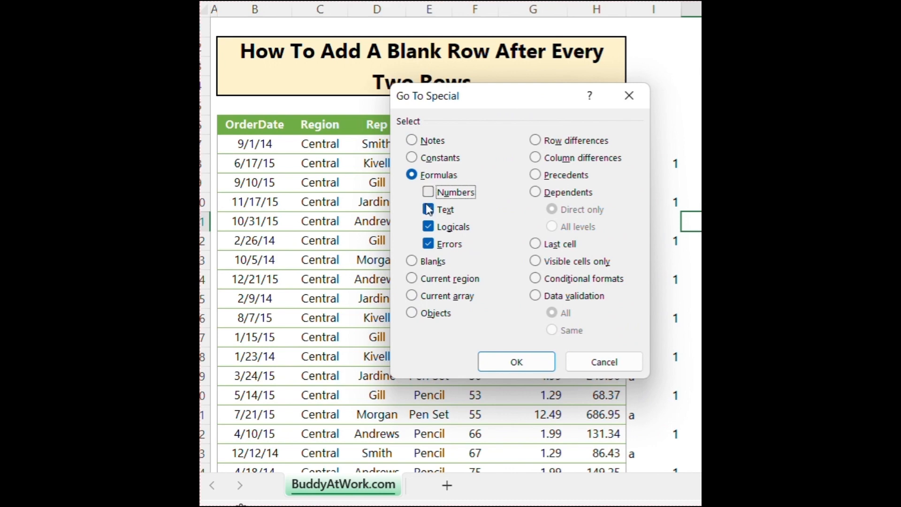
click(428, 226)
click(429, 245)
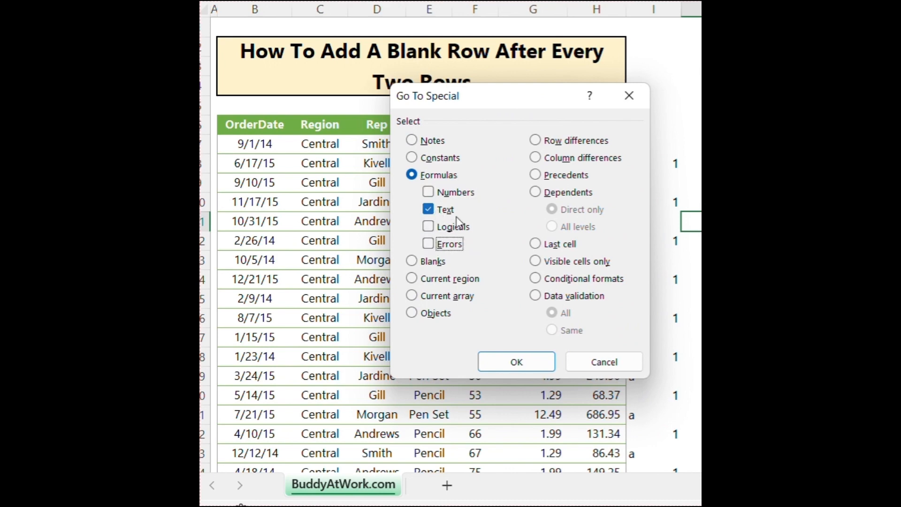
click(516, 361)
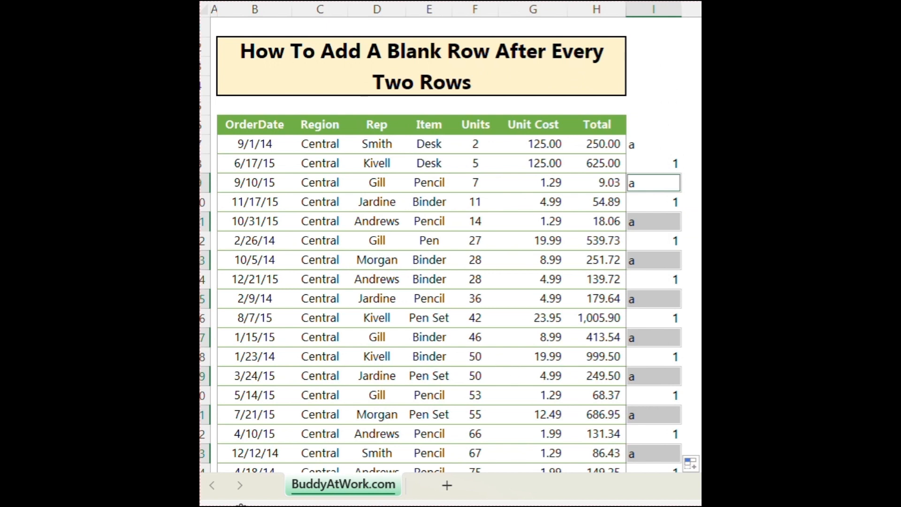
Insert a blank sheet row above each selected marker cell.
key(alt+h)
key(i)
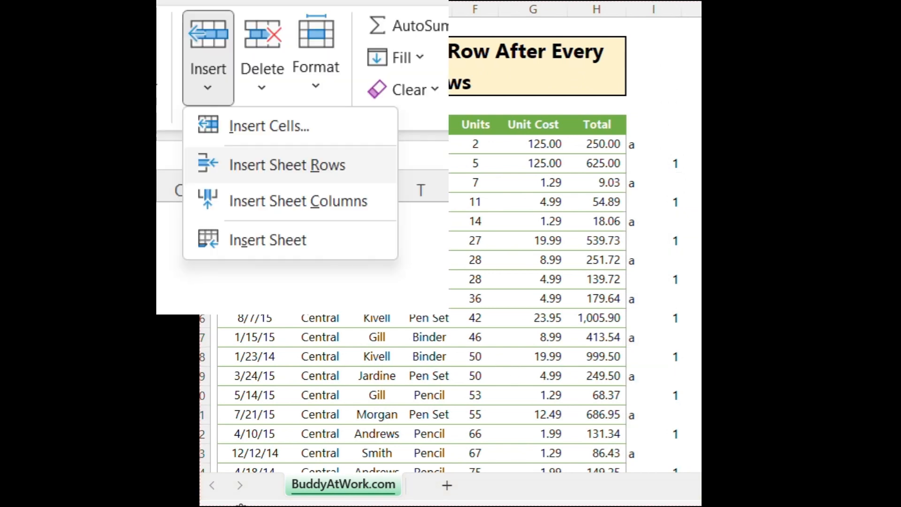
click(355, 161)
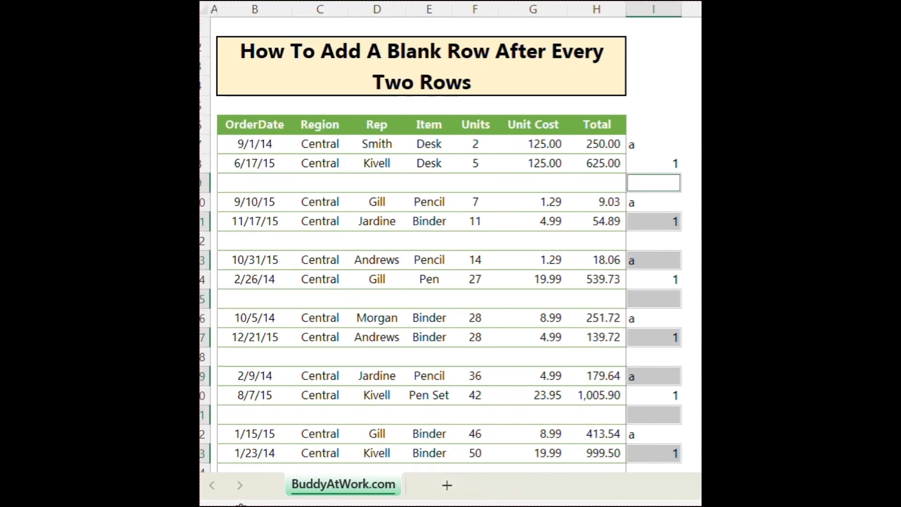
click(692, 163)
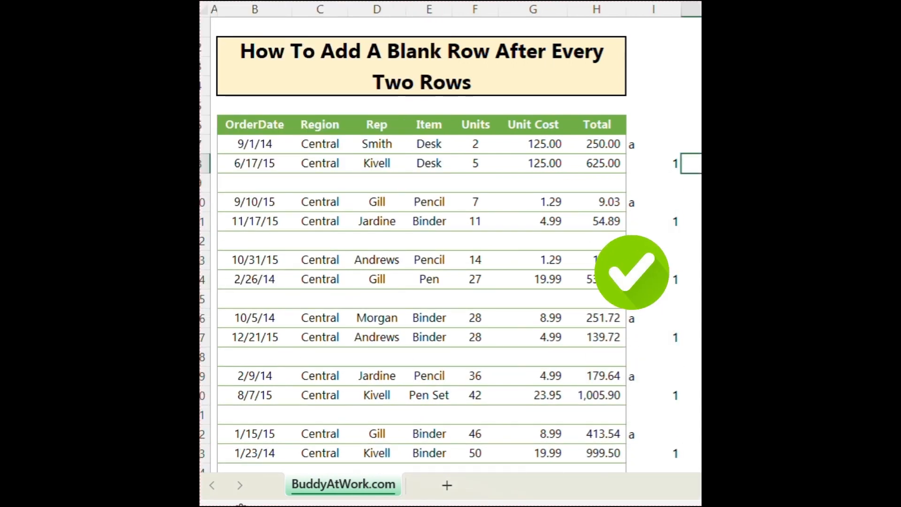
Clear the helper values from column I.
click(650, 10)
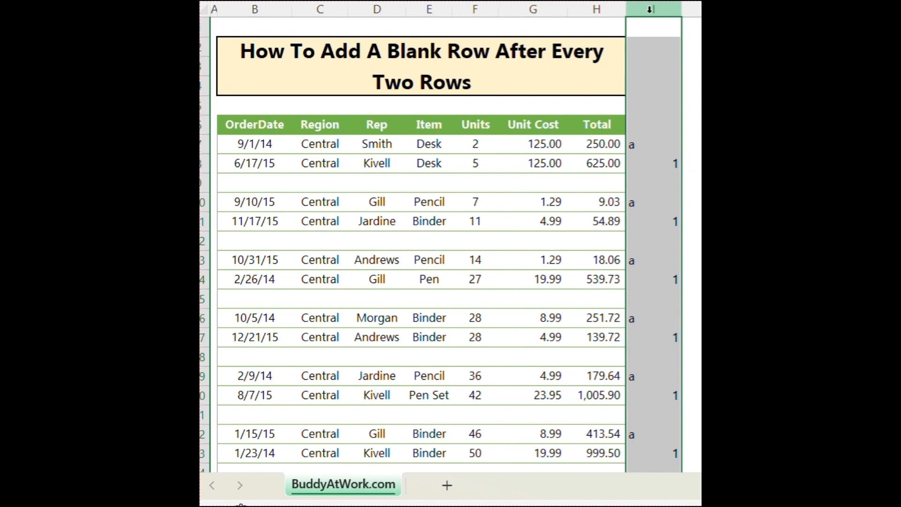
key(Delete)
click(701, 202)
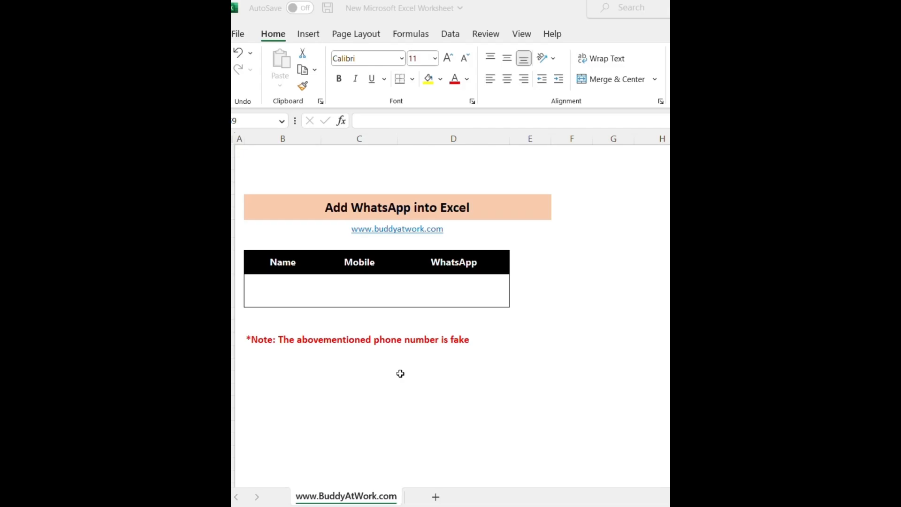
Enter the contact's full name in B10 and mobile number in C10.
click(286, 279)
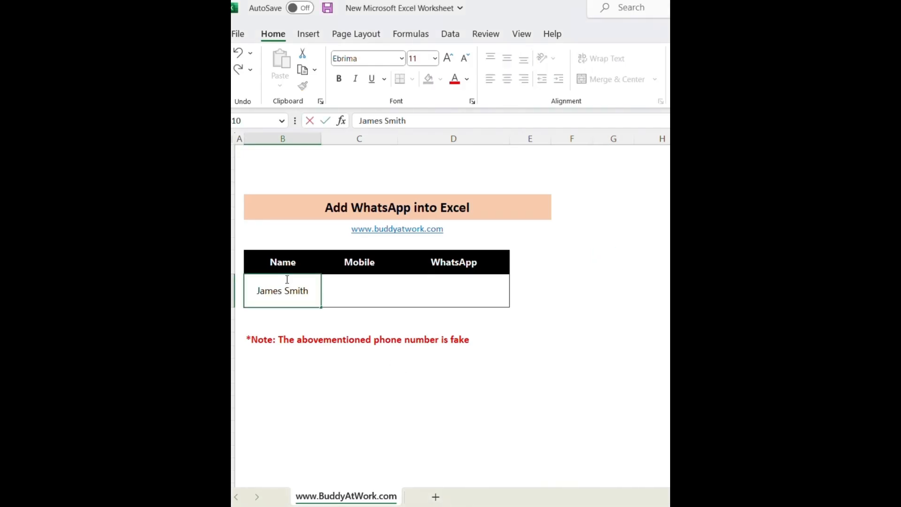
key(Tab)
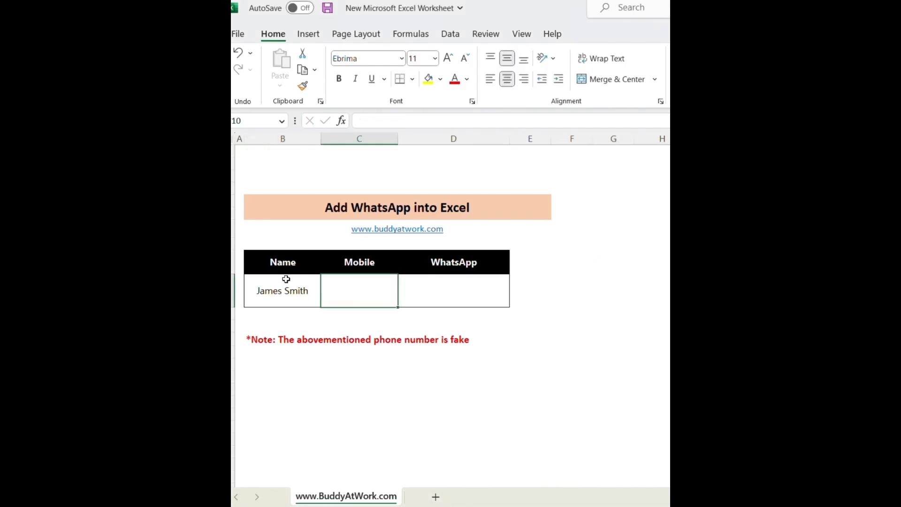
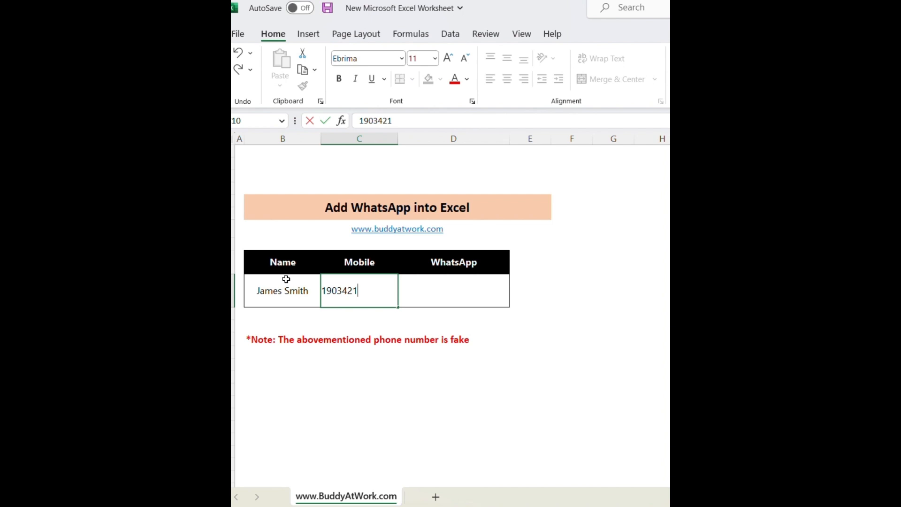
key(Tab)
text(=)
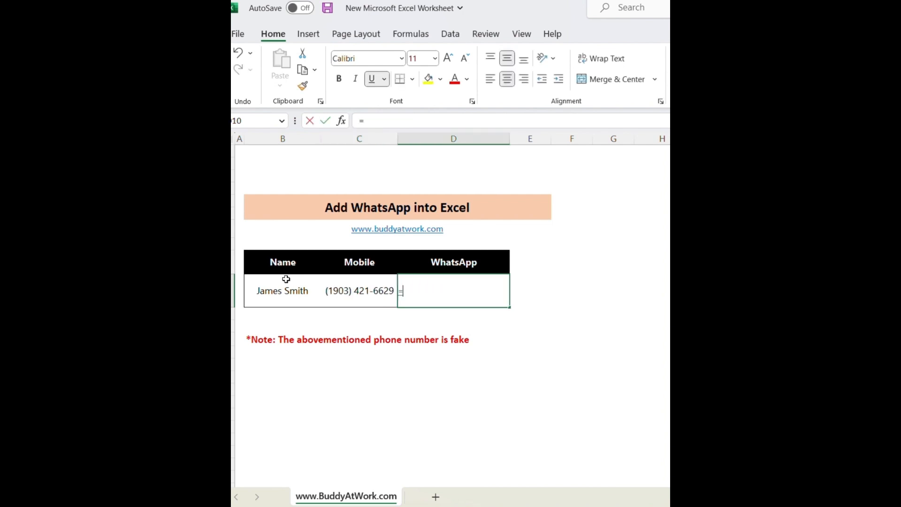
text(he)
key(BackSpace)
text(yper)
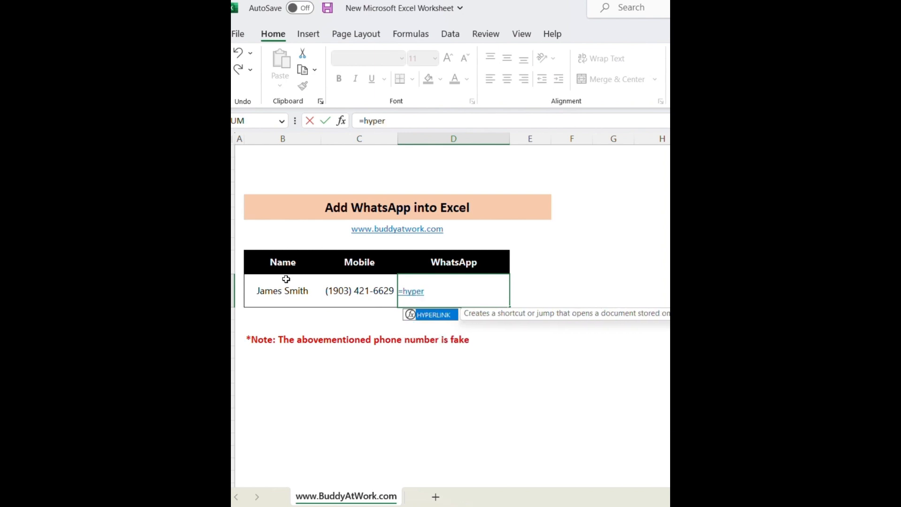
key(Tab)
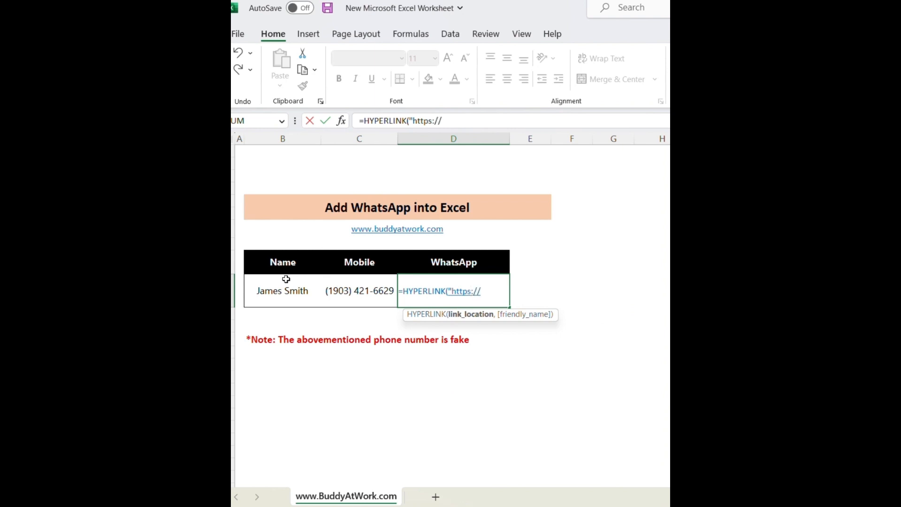
text("https://wa.me/"&)
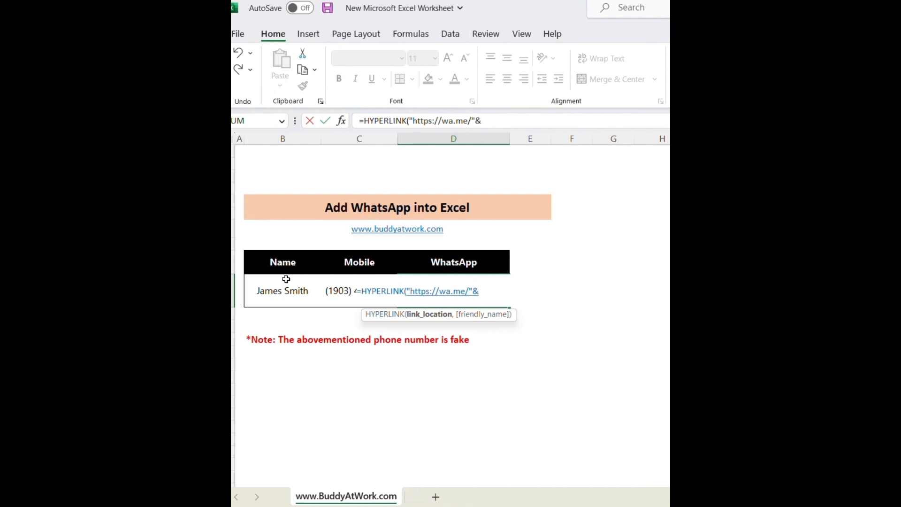
click(343, 284)
text(,)
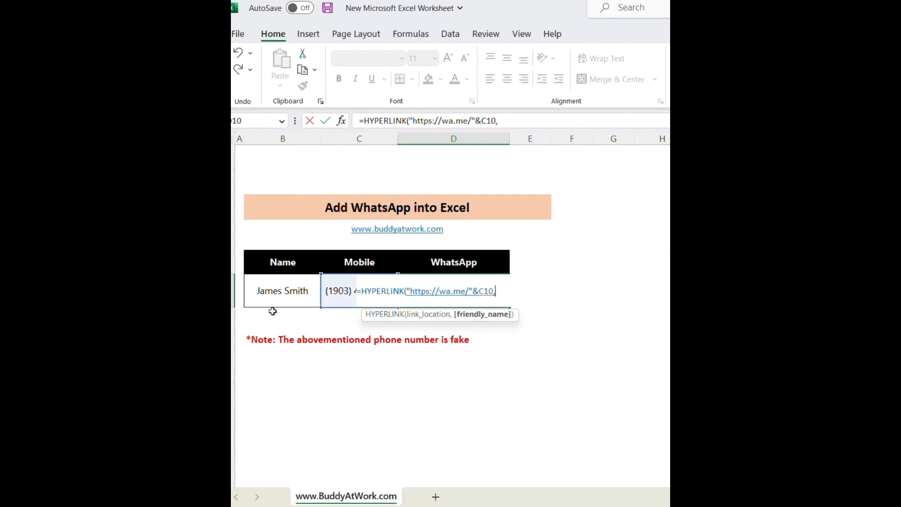
click(276, 293)
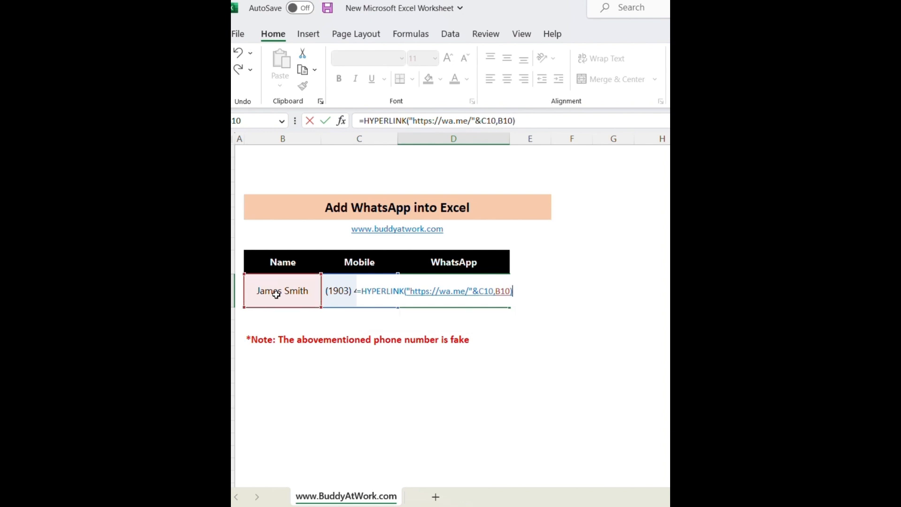
key(Return)
click(275, 294)
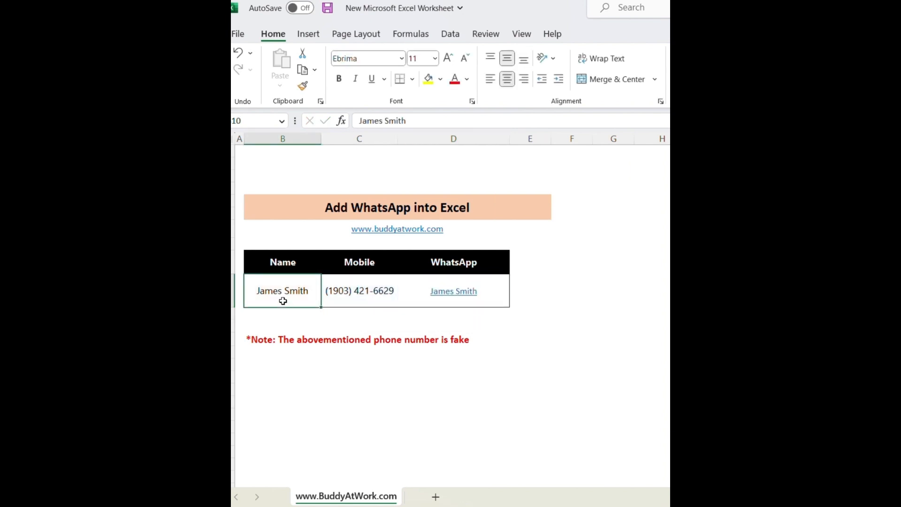
click(461, 295)
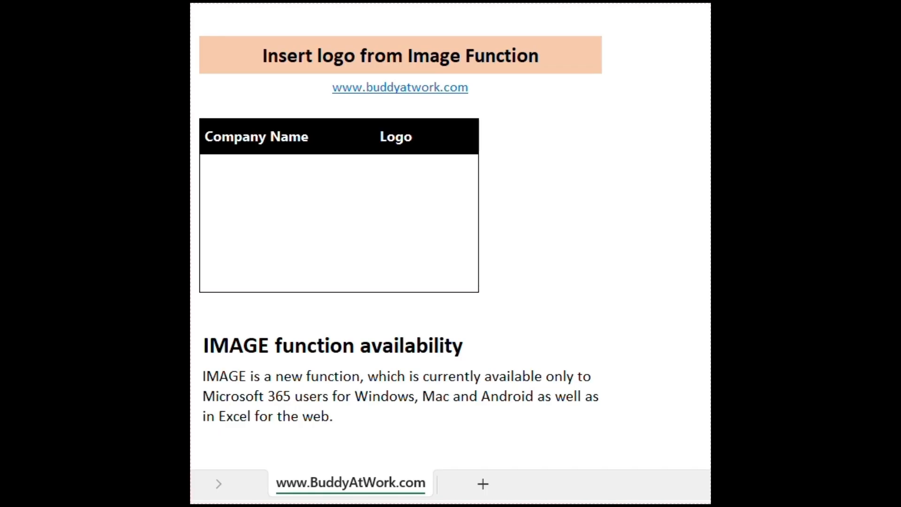
click(255, 201)
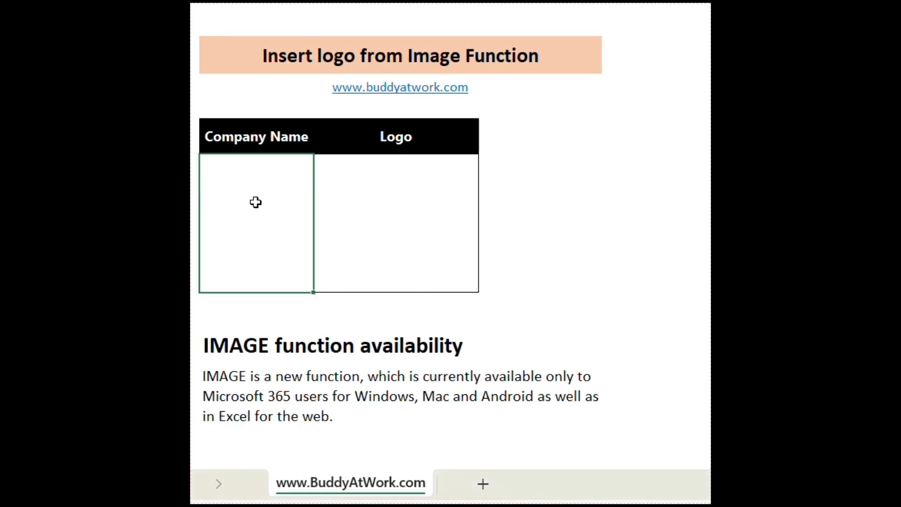
text(Facebook)
key(Tab)
text(=)
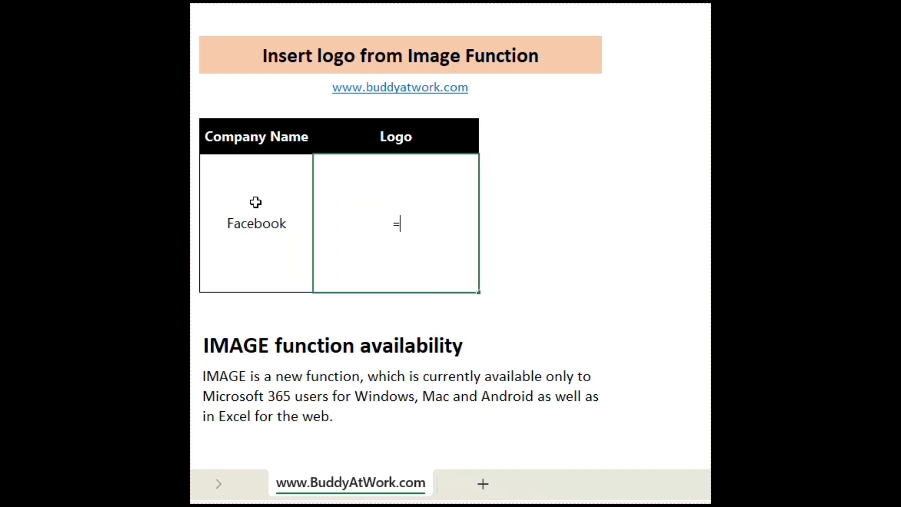
text(image)
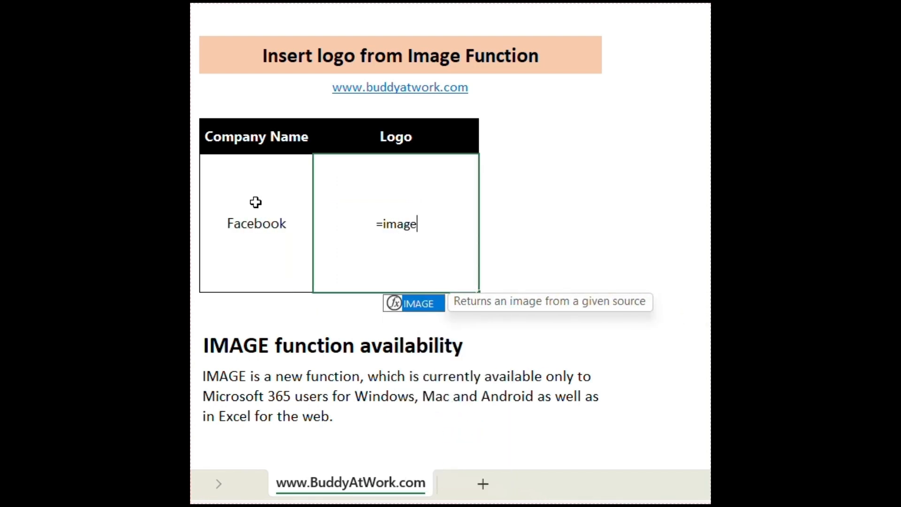
text((conca)
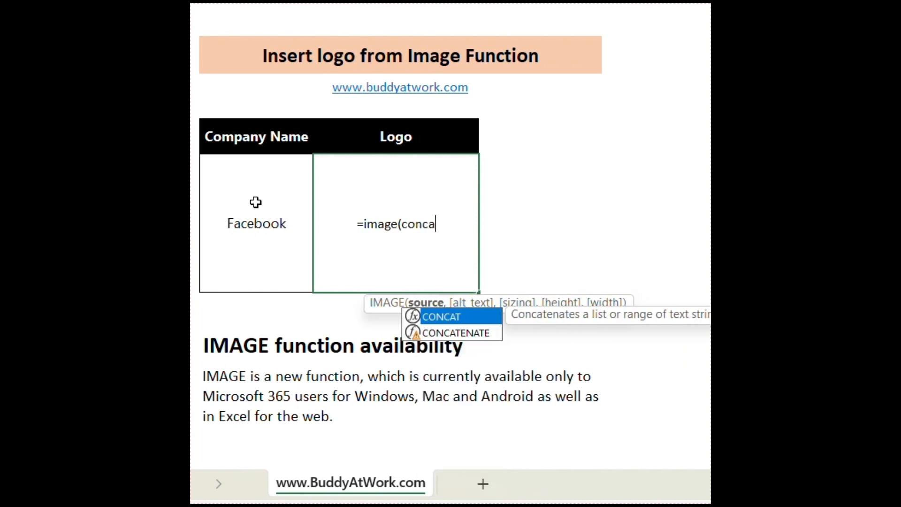
text(t()
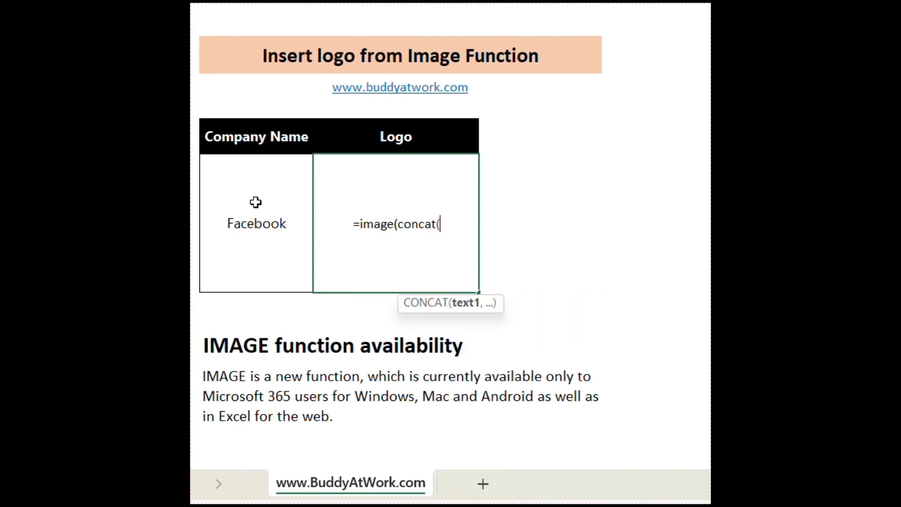
text("https)
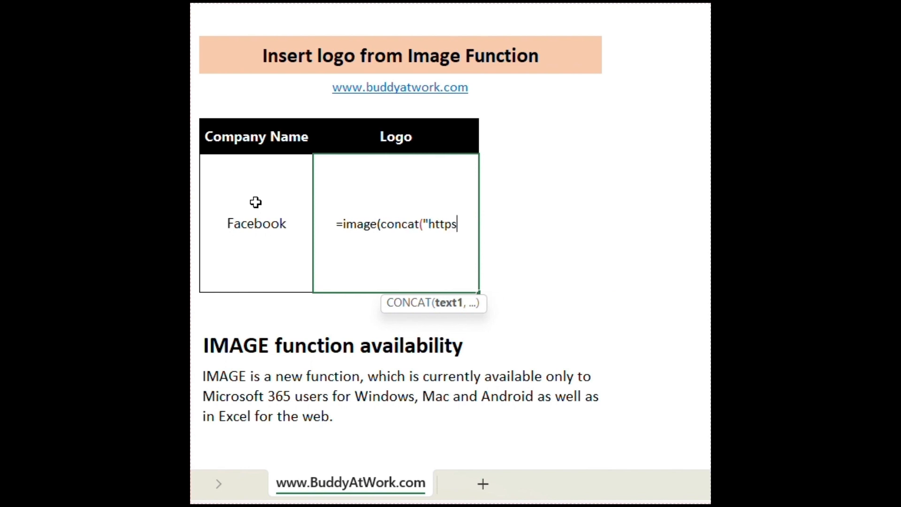
text(:)
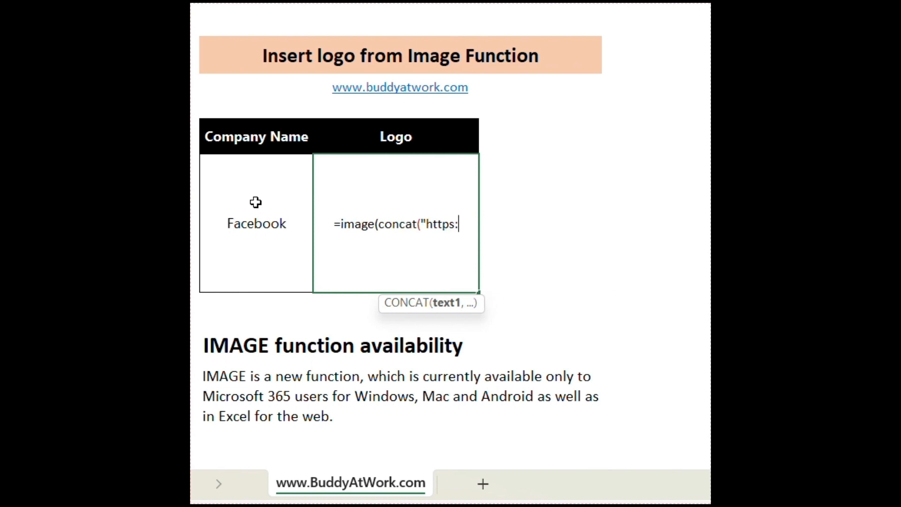
text(//logo.clearbit)
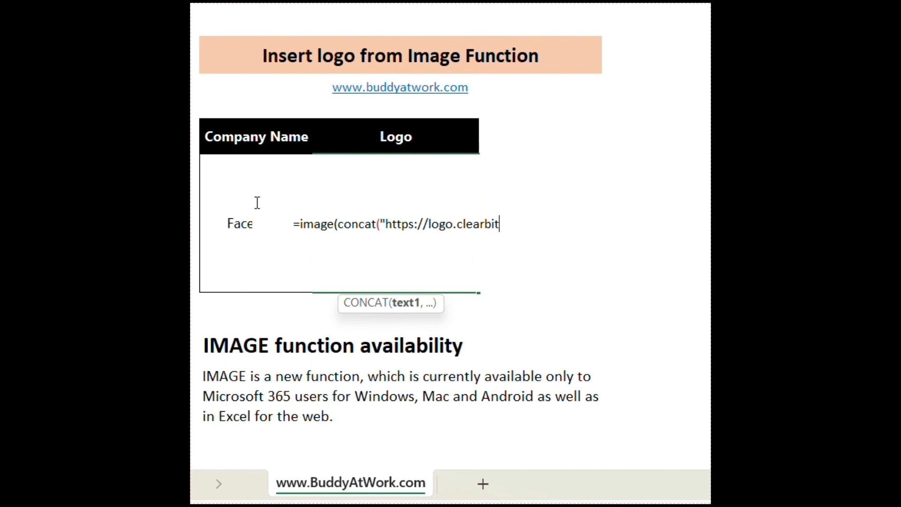
text(.com/)
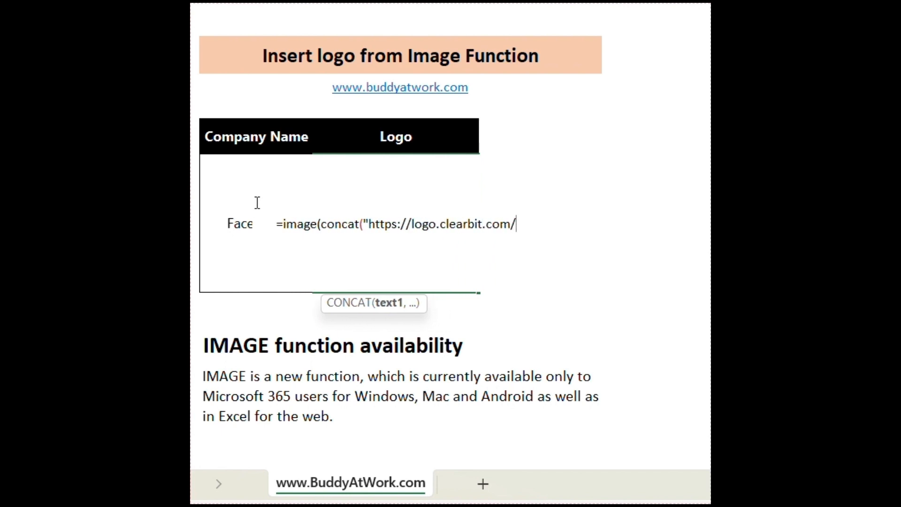
text(",)
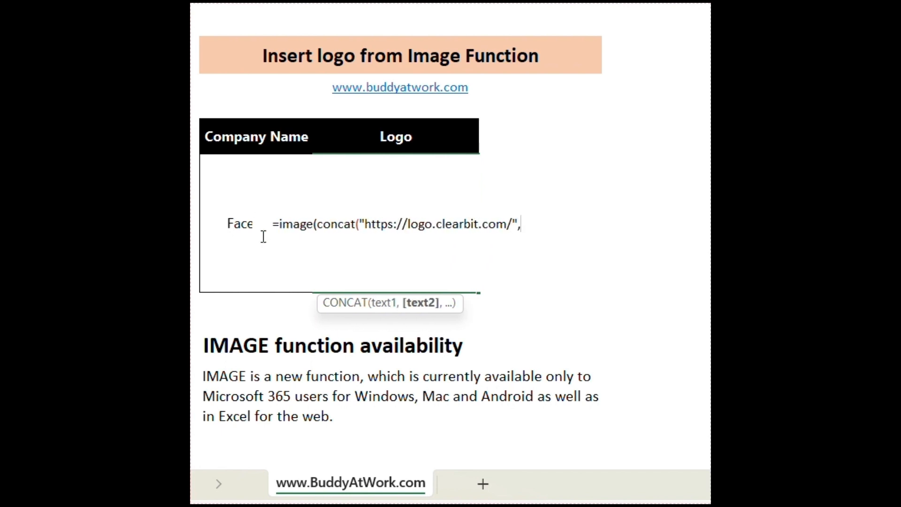
click(232, 232)
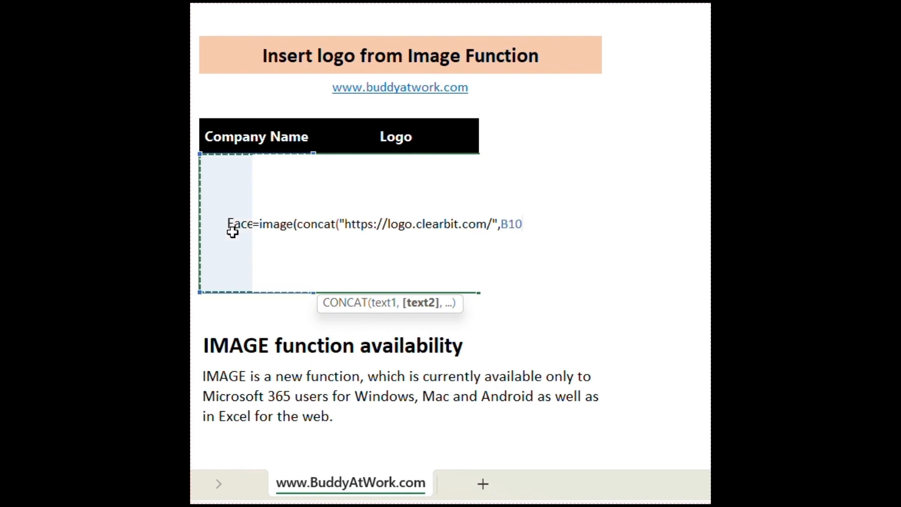
text(,)
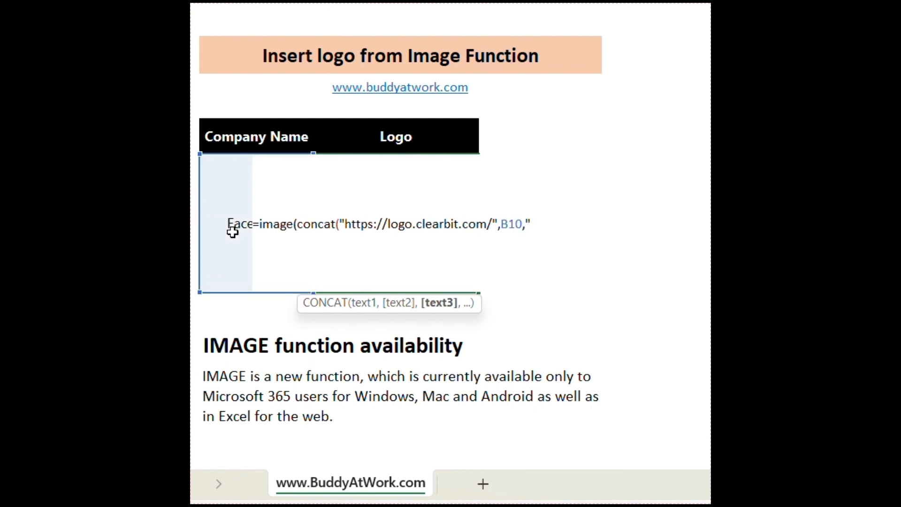
text(".com)
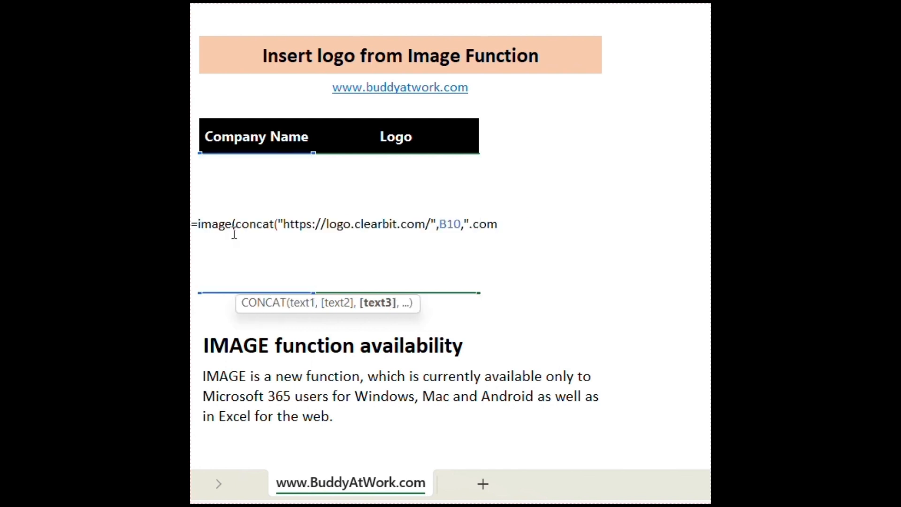
text(")))
key(Return)
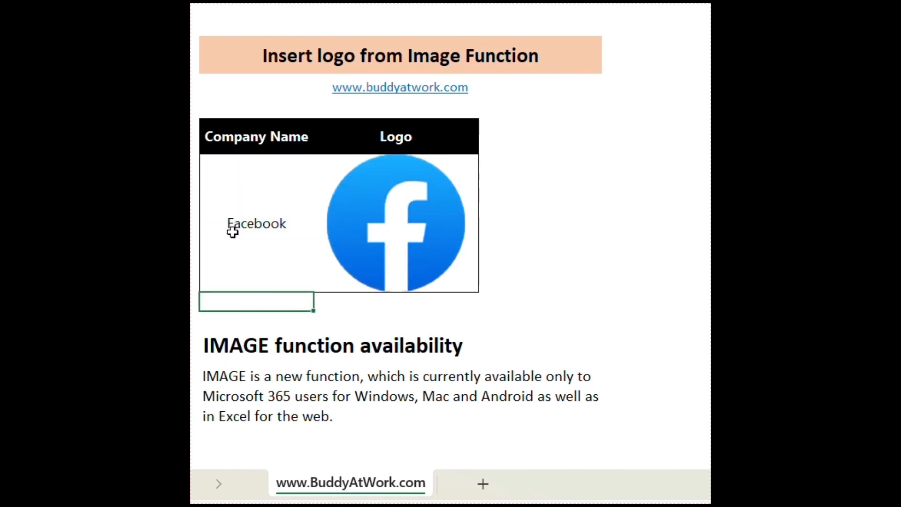
Change the company name to Apple, then TCS, then InfoSys to update the logo.
click(233, 232)
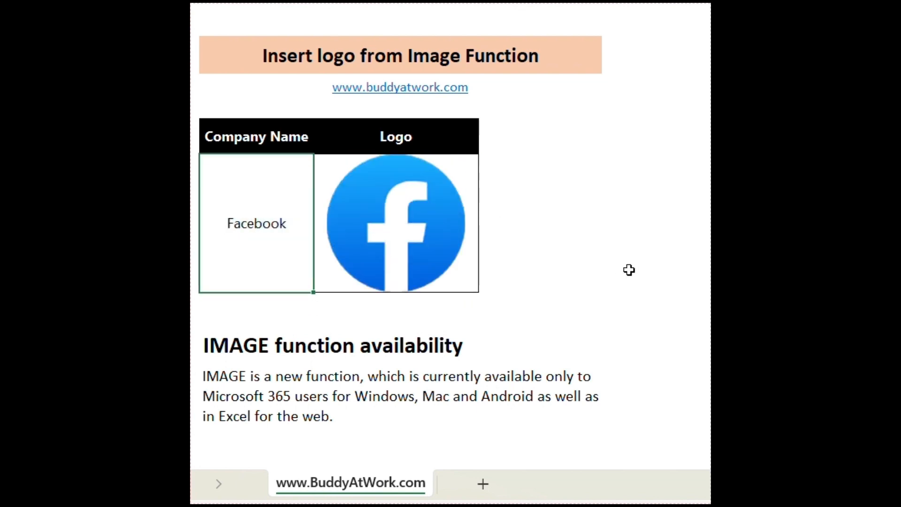
text(Apple)
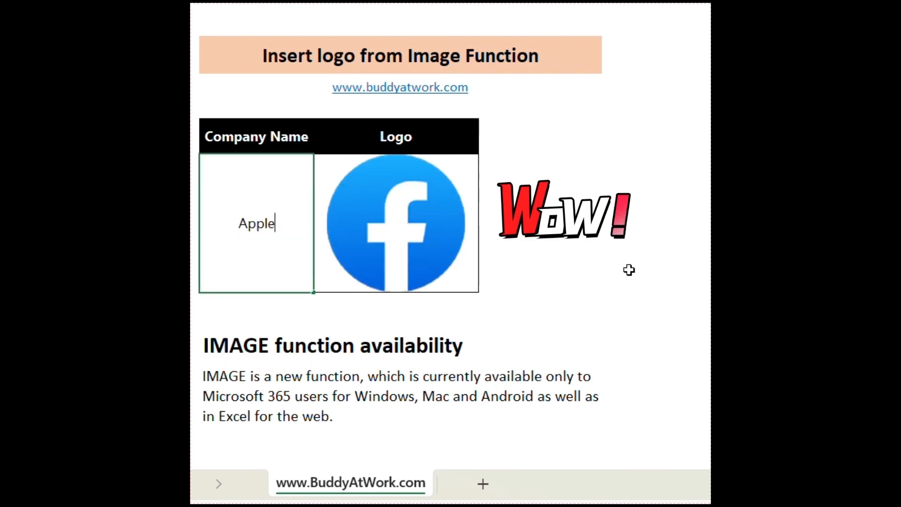
key(Return)
key(Up)
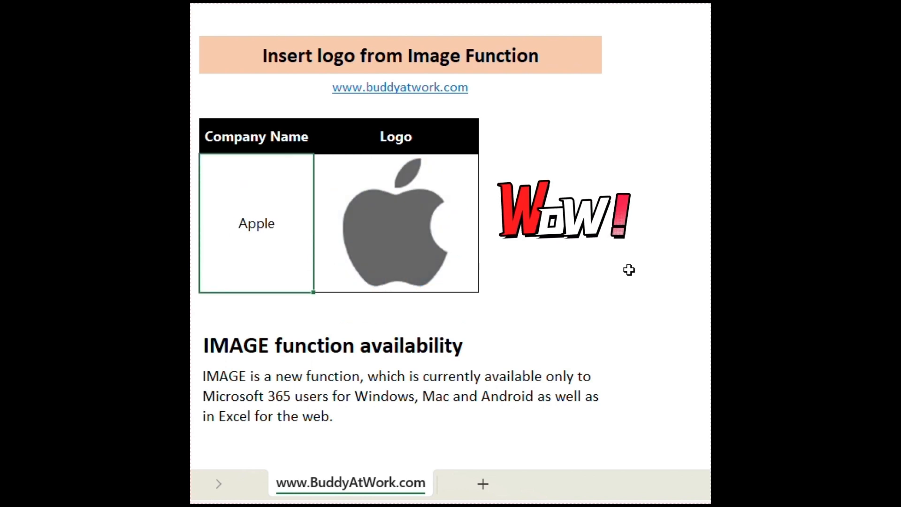
text(TCS)
key(Return)
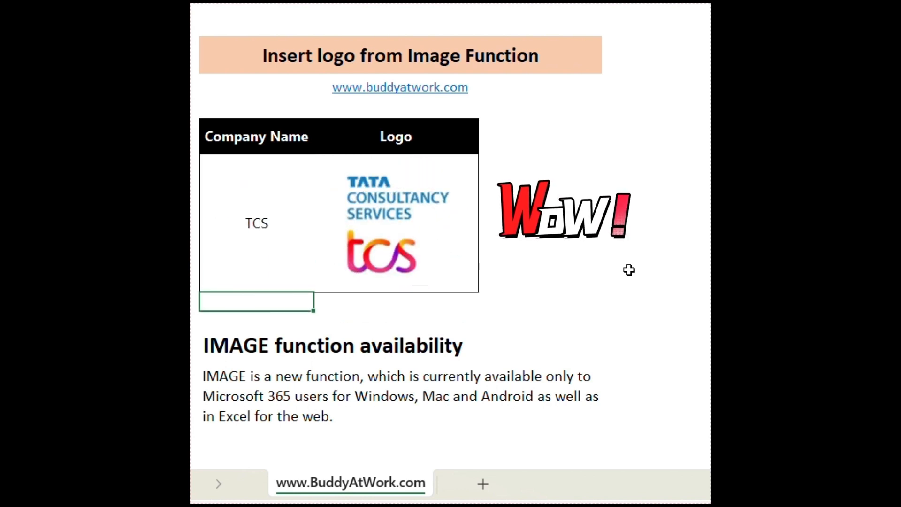
key(Up)
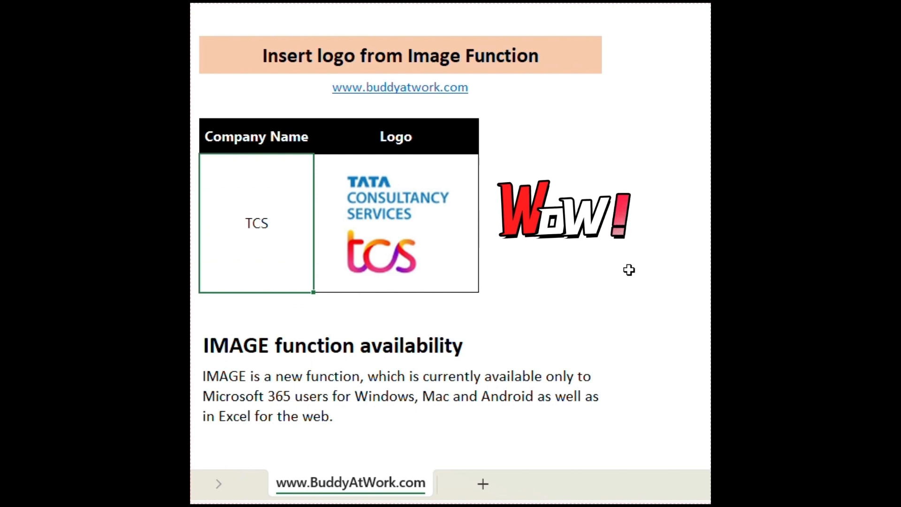
text(InfoSys)
key(Return)
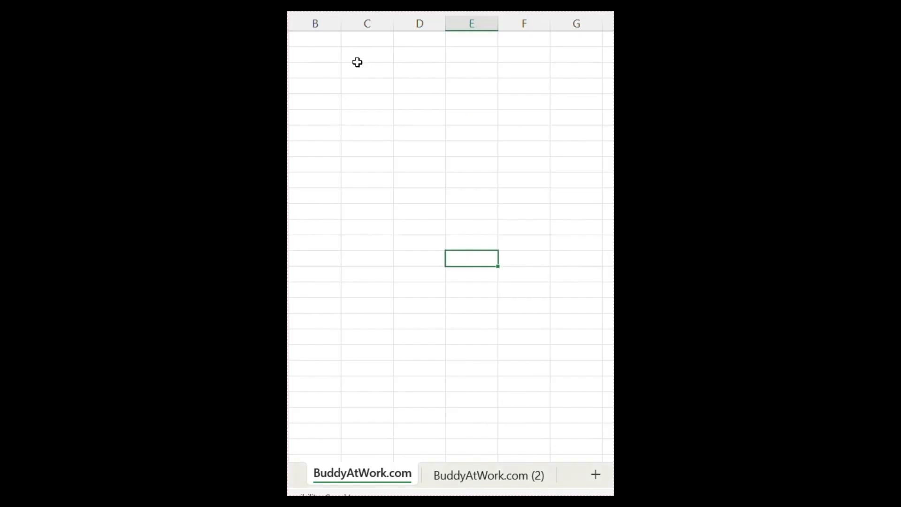
Type the headings Student ID, Name, Marks and Percentage across C to F.
click(361, 56)
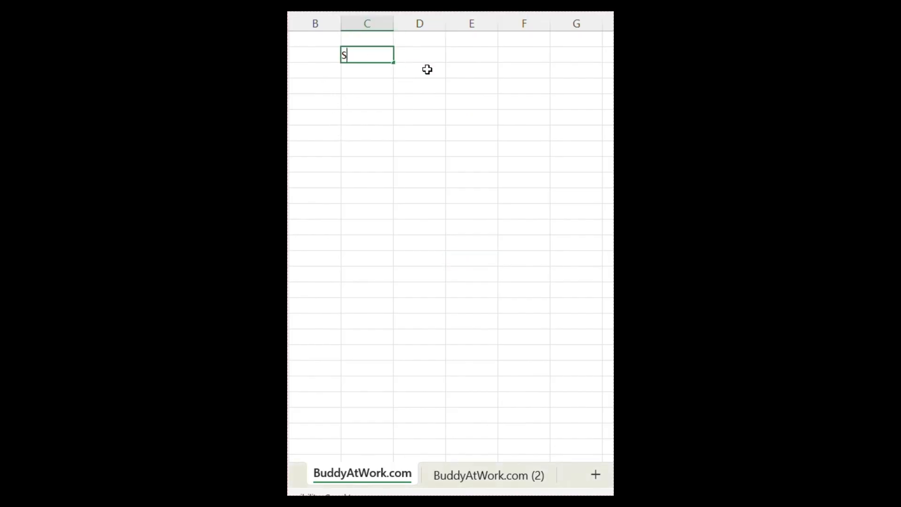
text(Student )
text(ID)
key(Tab)
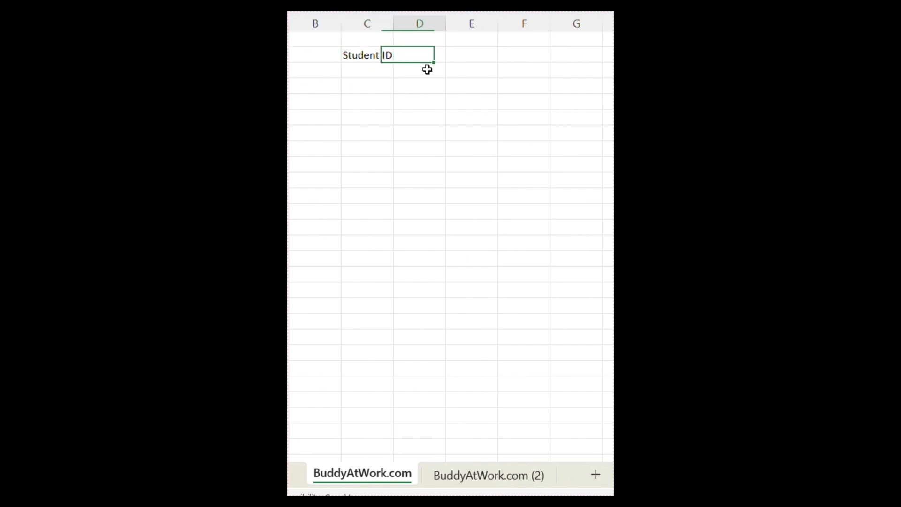
text(Name)
key(Tab)
text(M)
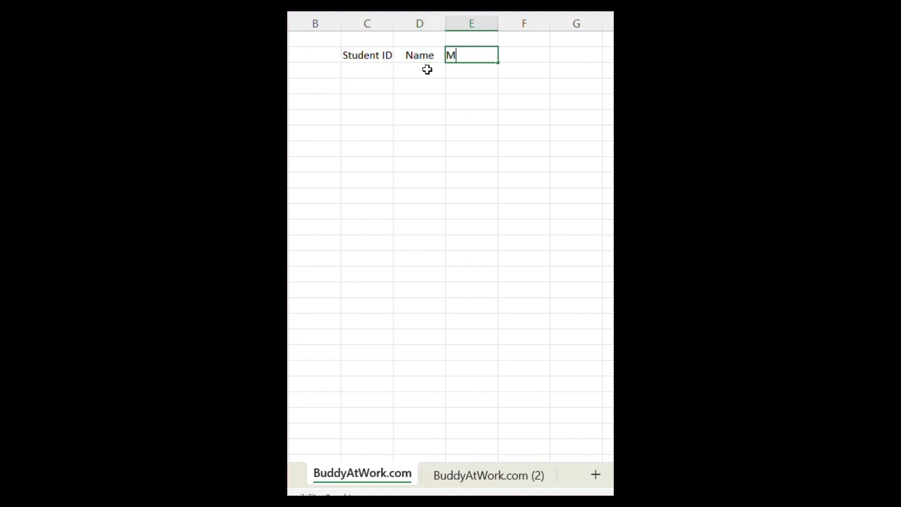
key(Tab)
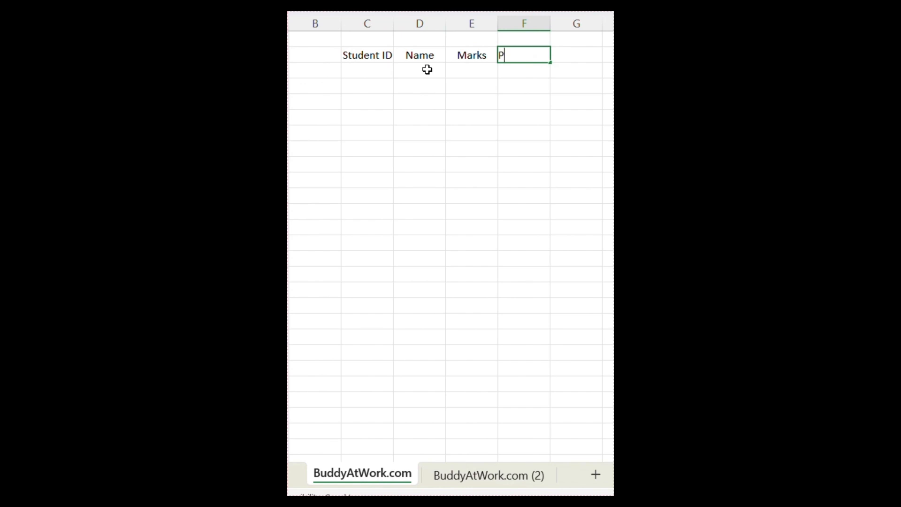
text(Percentage)
key(Tab)
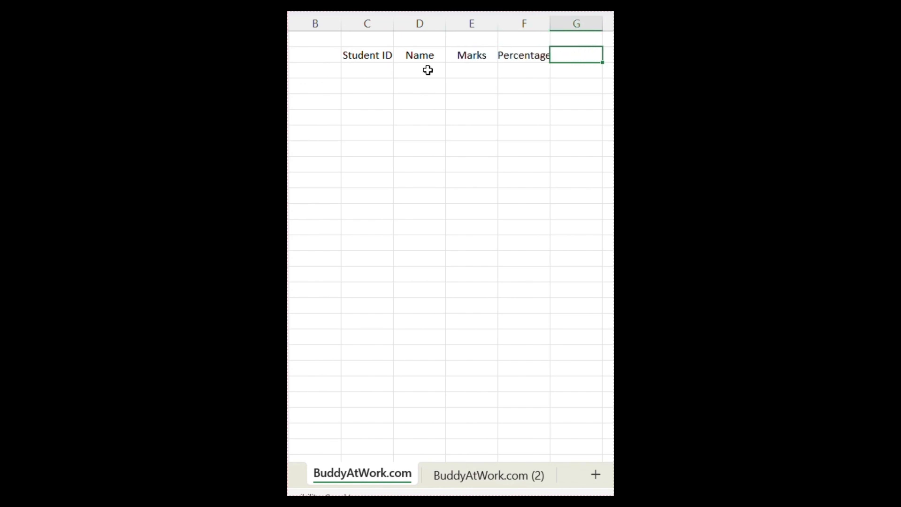
AutoFit columns C:F to the headings and switch to the BuddyAtWork.com (2) sheet.
click(376, 25)
drag(467, 28, 547, 38)
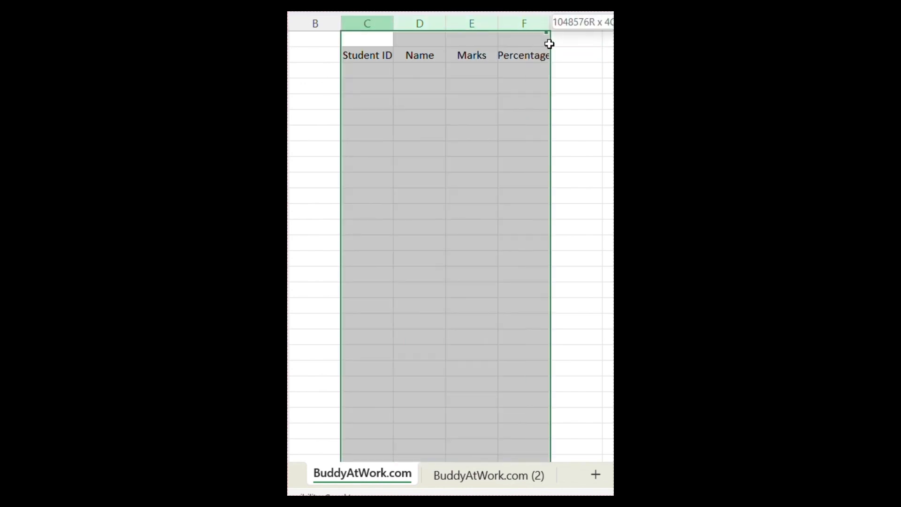
double_click(496, 19)
click(471, 121)
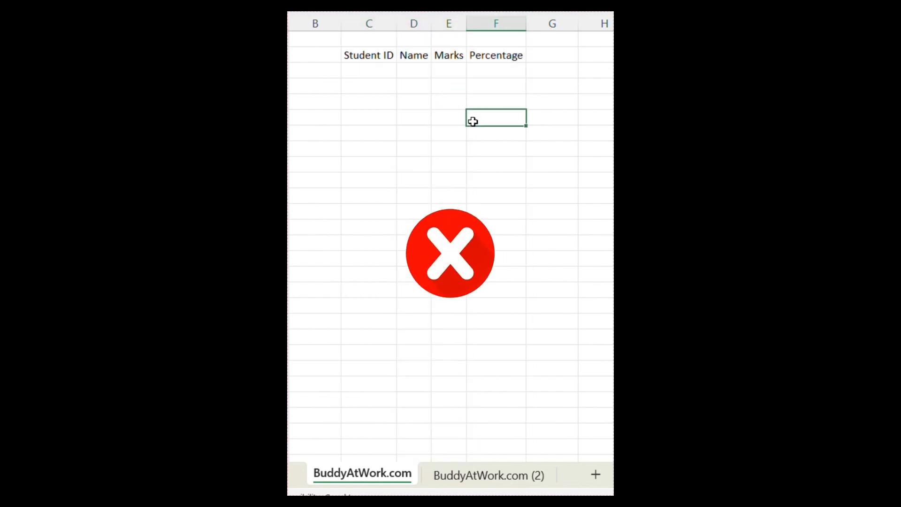
click(486, 478)
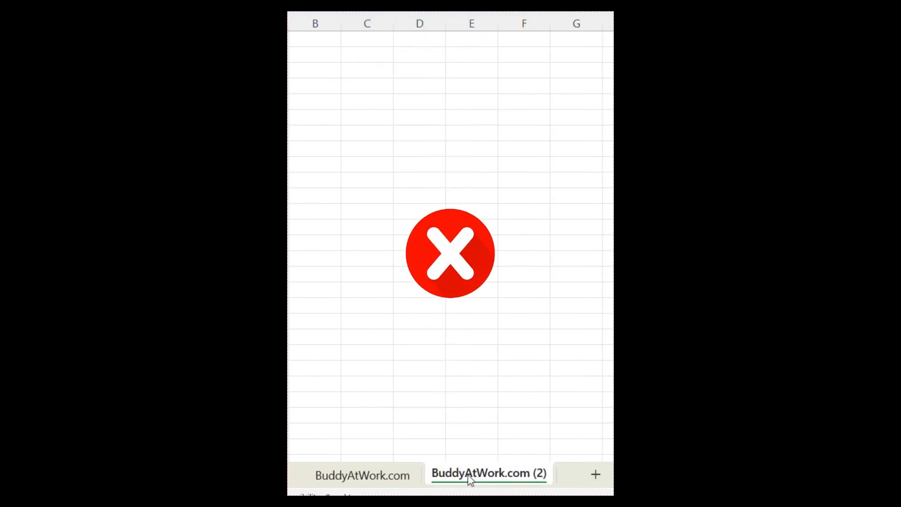
Open the sheet's code and create its Worksheet_SelectionChange procedure.
right_click(465, 479)
click(509, 344)
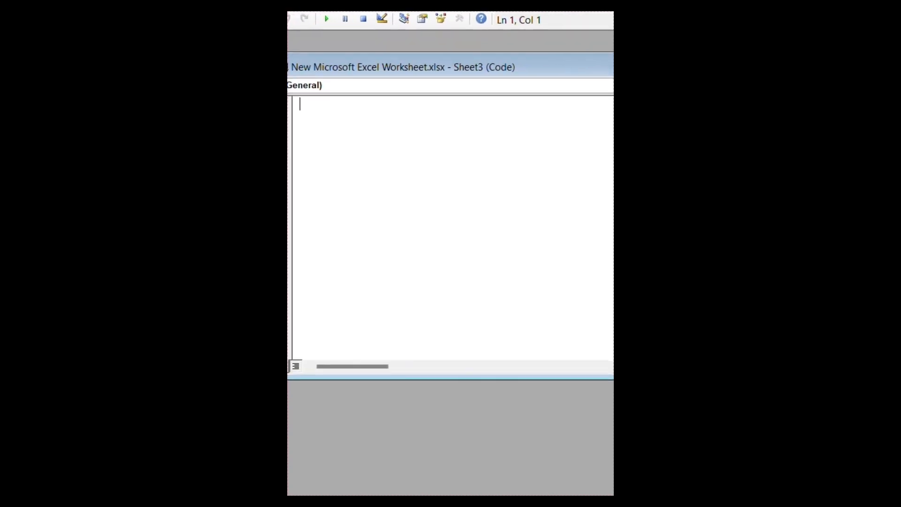
click(612, 85)
click(567, 115)
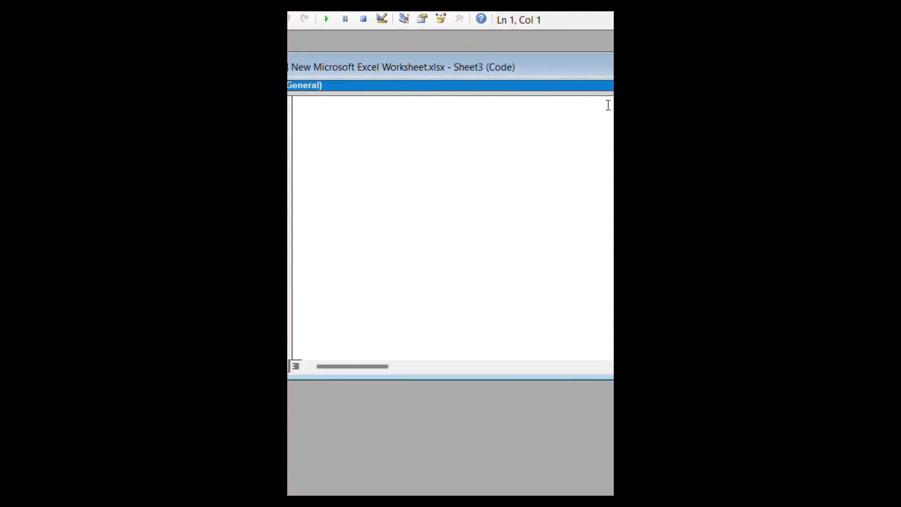
click(582, 85)
click(573, 113)
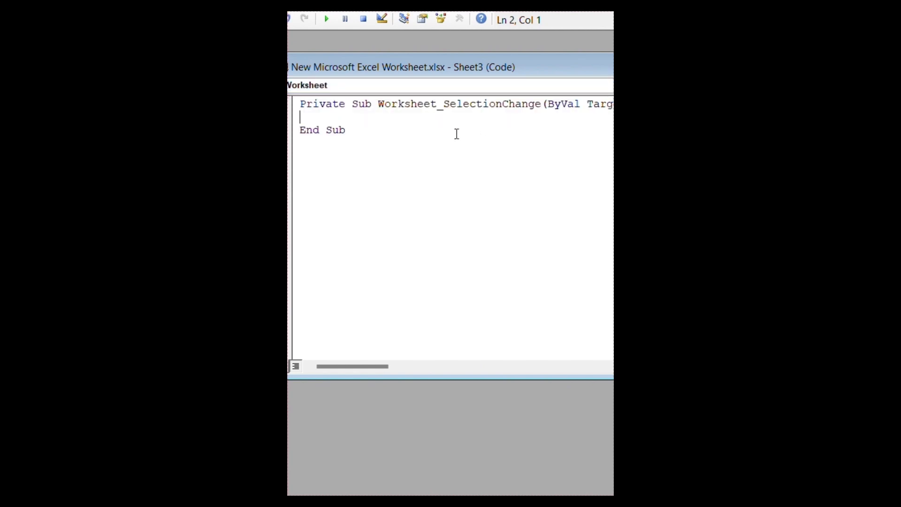
Add Columns.EntireColumn.AutoFit to the procedure, close the code window and return to Excel.
text(c)
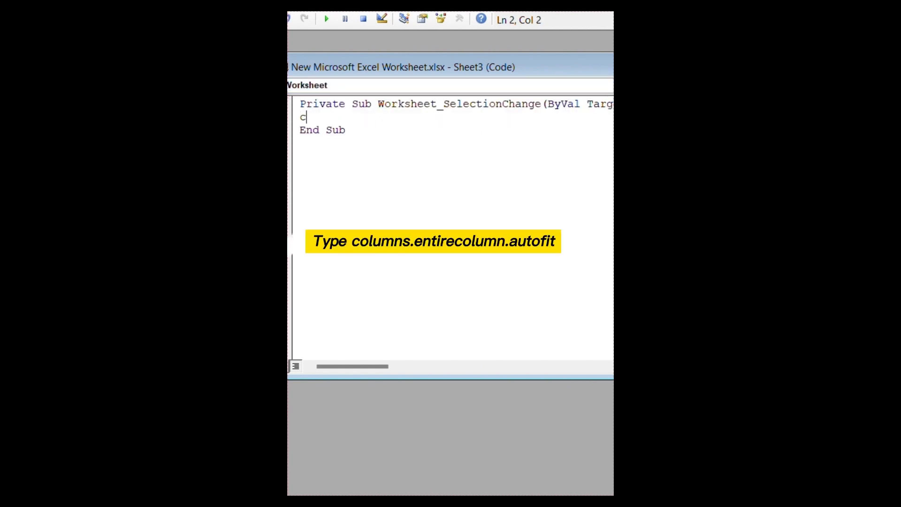
text(olumns.ent)
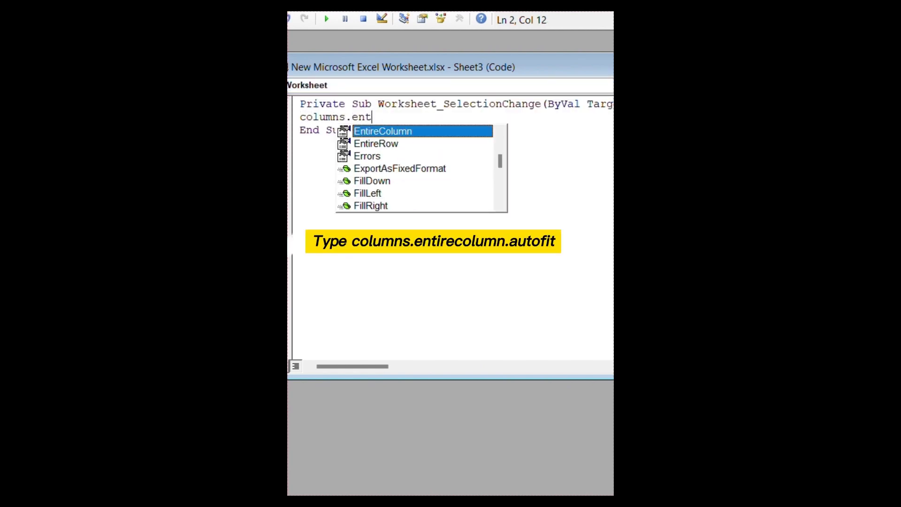
key(Tab)
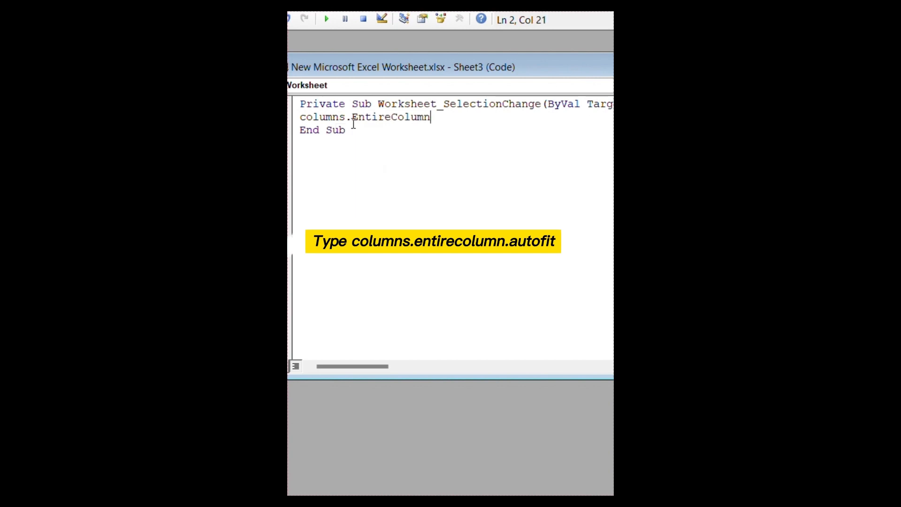
text(.auto)
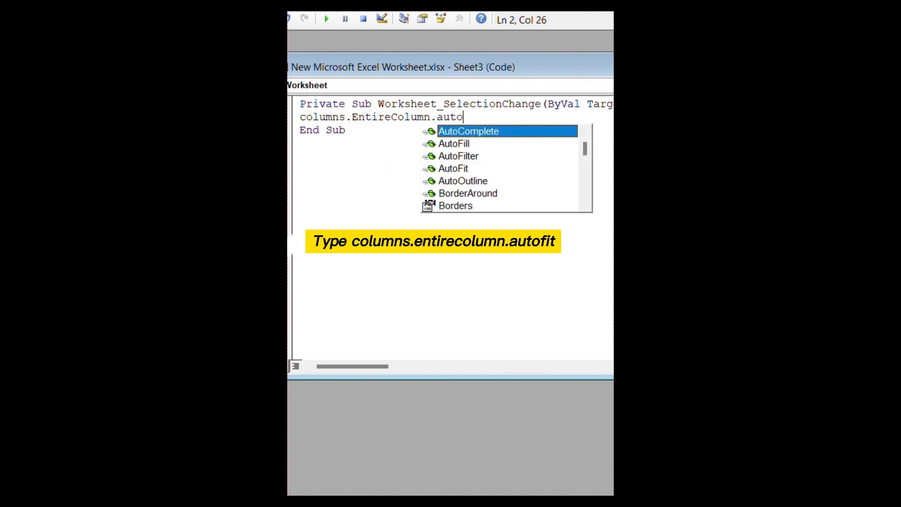
click(472, 169)
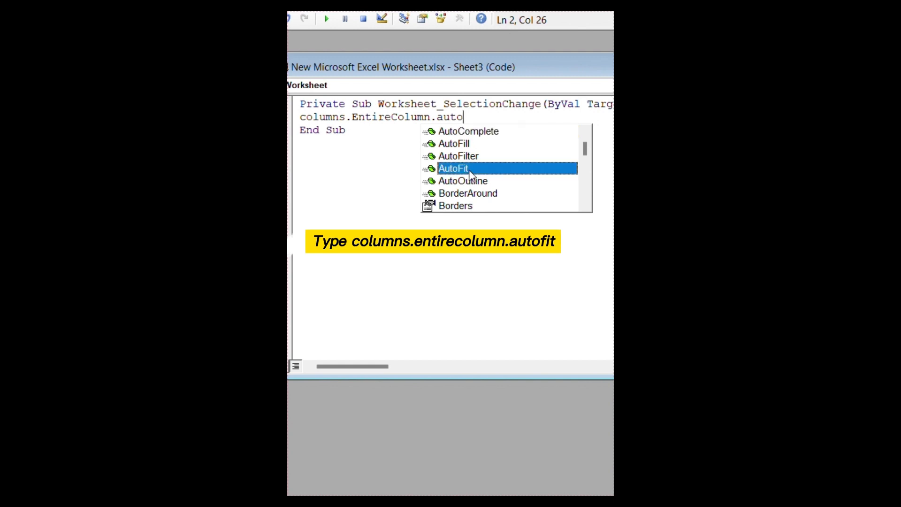
click(516, 179)
click(505, 169)
double_click(505, 169)
key(Return)
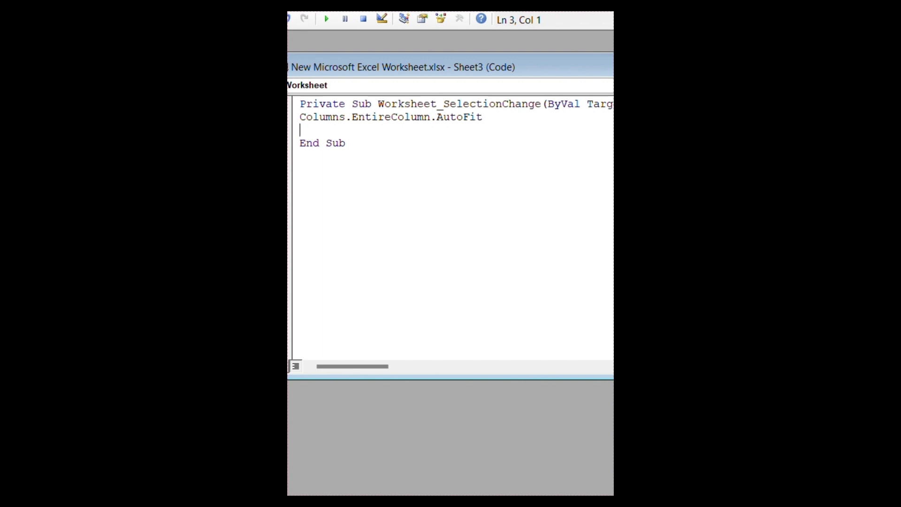
key(ctrl+F4)
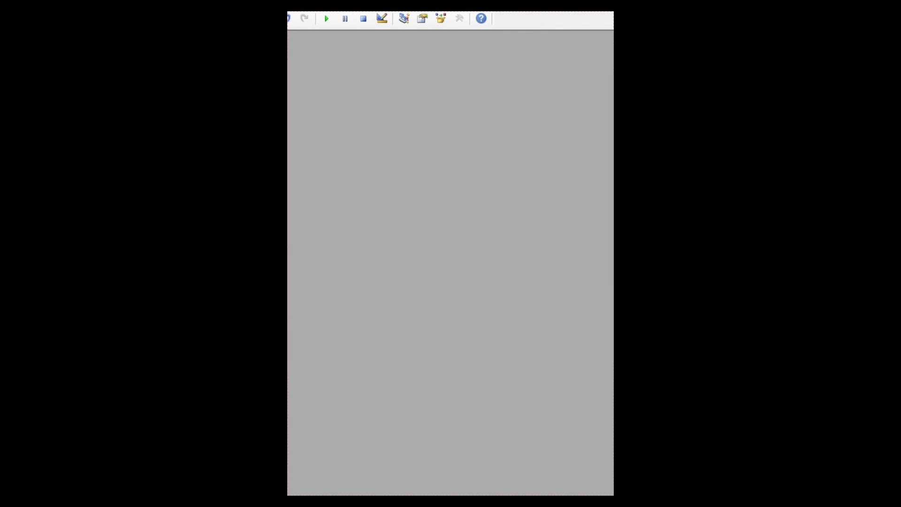
key(alt+F11)
Type Student ID, Name and Marks into C2, D2 and E2 as the columns auto-fit.
click(357, 53)
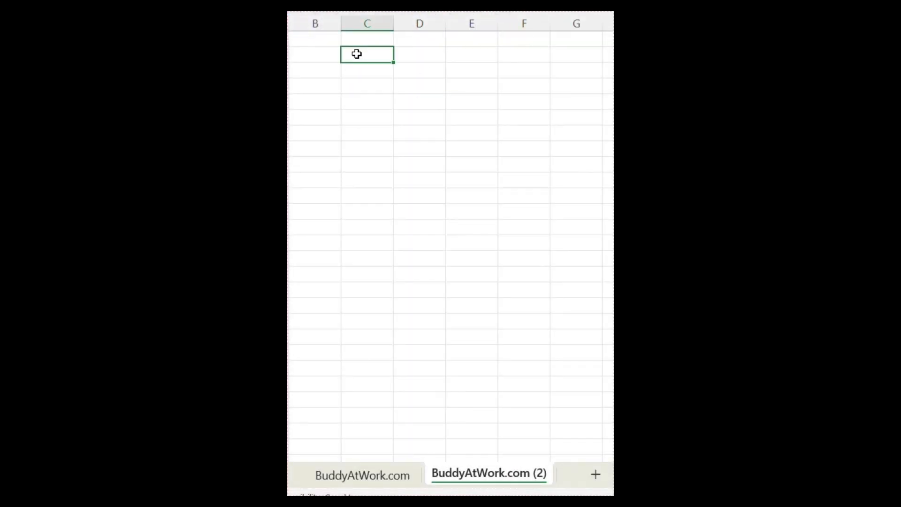
text(Student)
key(Escape)
text(Student ID)
key(Tab)
text(Nam)
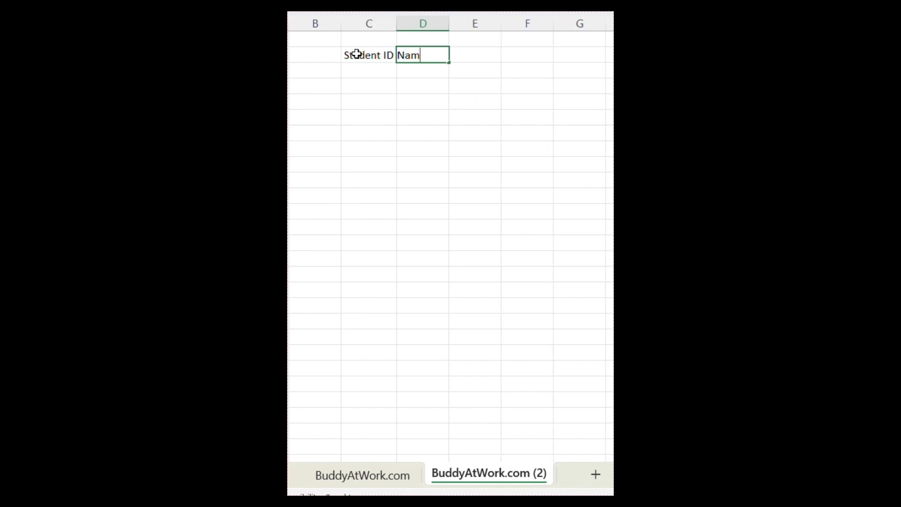
text(e)
key(Tab)
text(Marks)
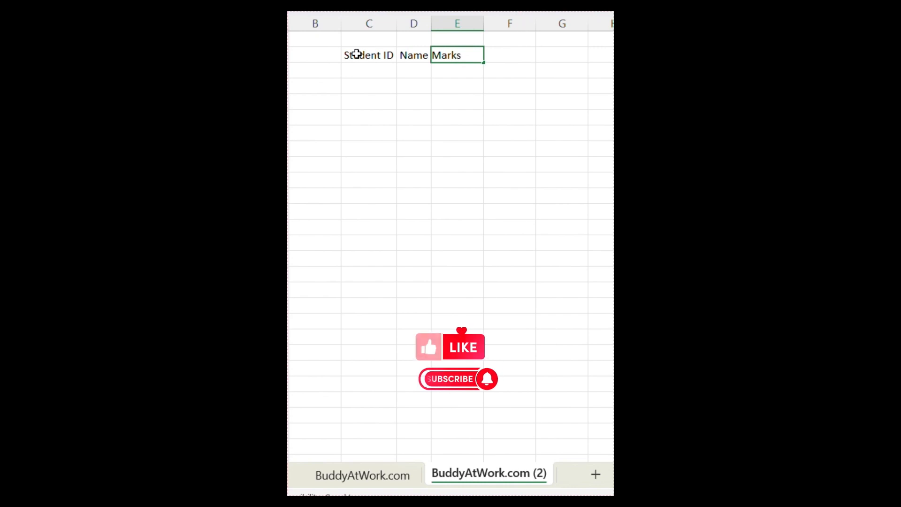
key(Tab)
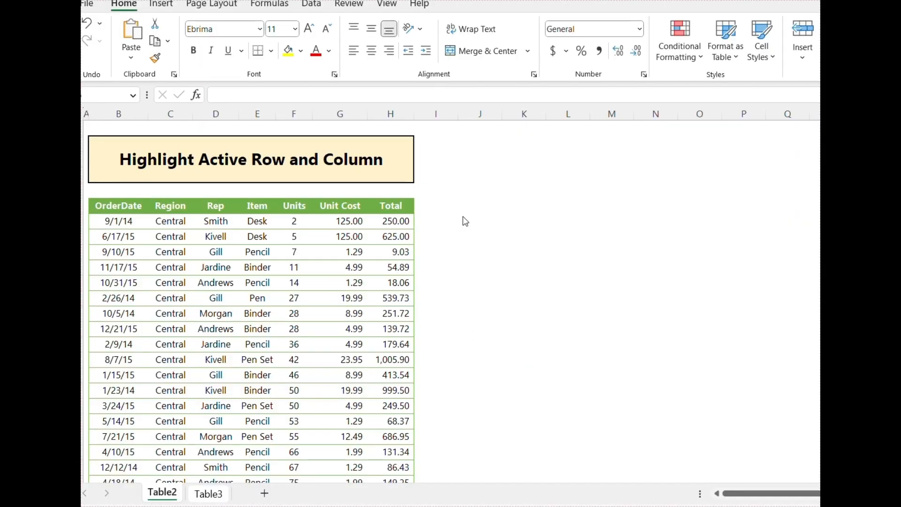
Select the whole Table3 table and start a new rule in the Conditional Formatting Rules Manager.
click(269, 280)
click(295, 343)
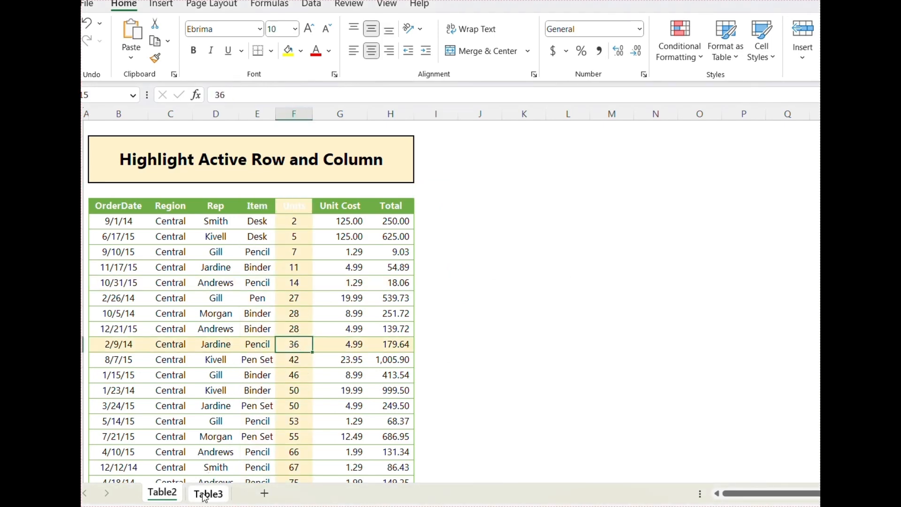
click(206, 494)
click(216, 346)
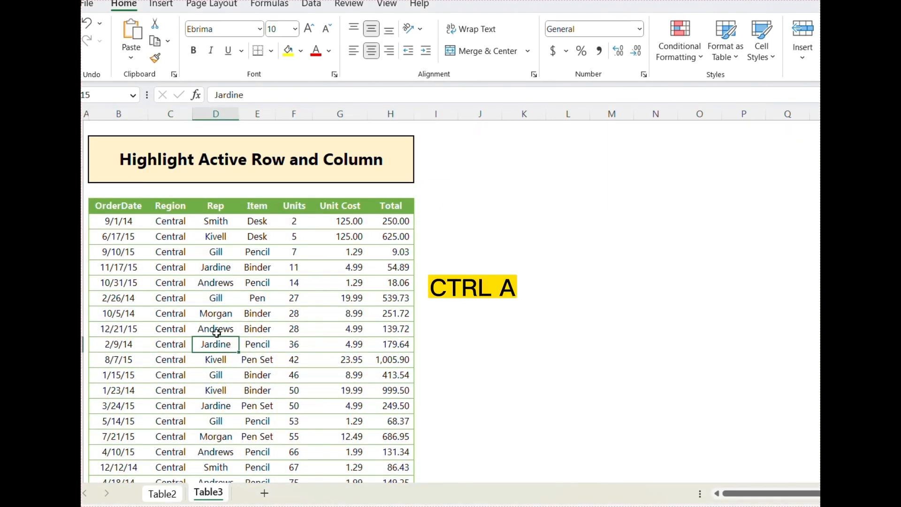
key(ctrl+a)
click(682, 51)
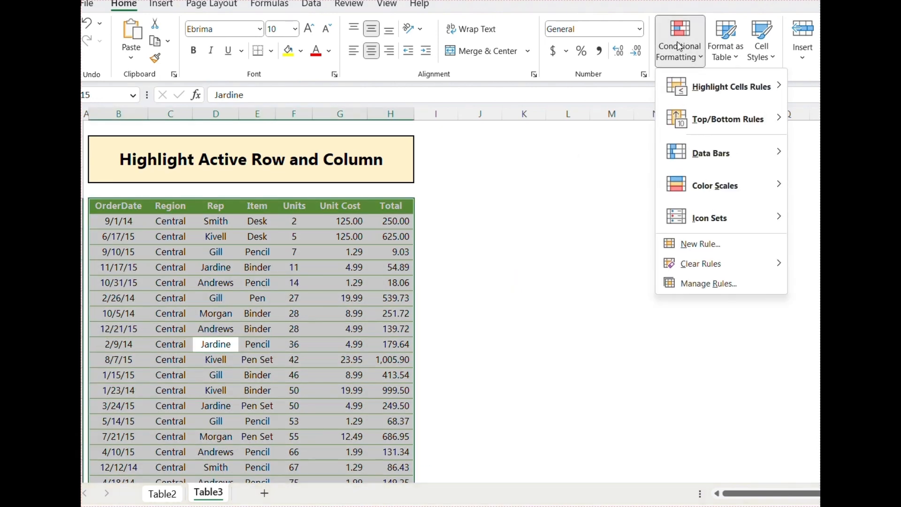
click(677, 284)
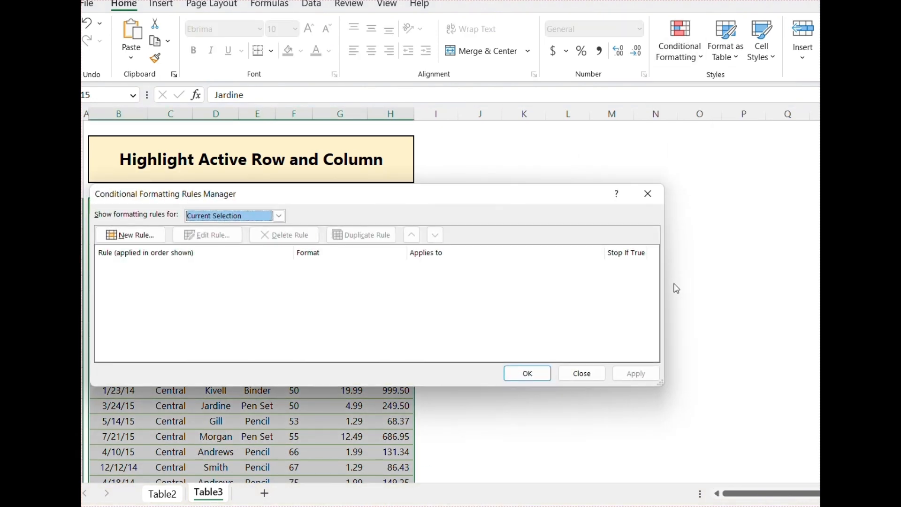
click(143, 236)
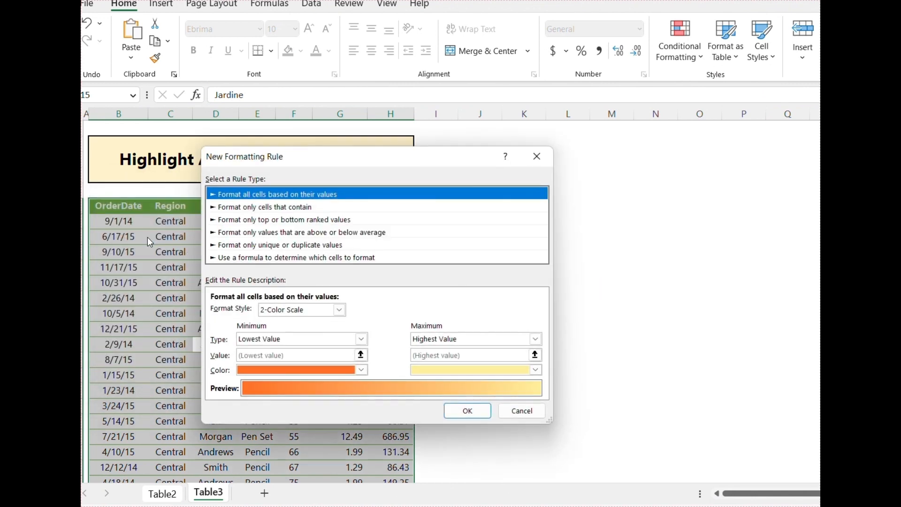
Choose a formula rule using =OR(CELL("col")=COLUMN(),CELL("row")=ROW()).
click(233, 258)
click(264, 312)
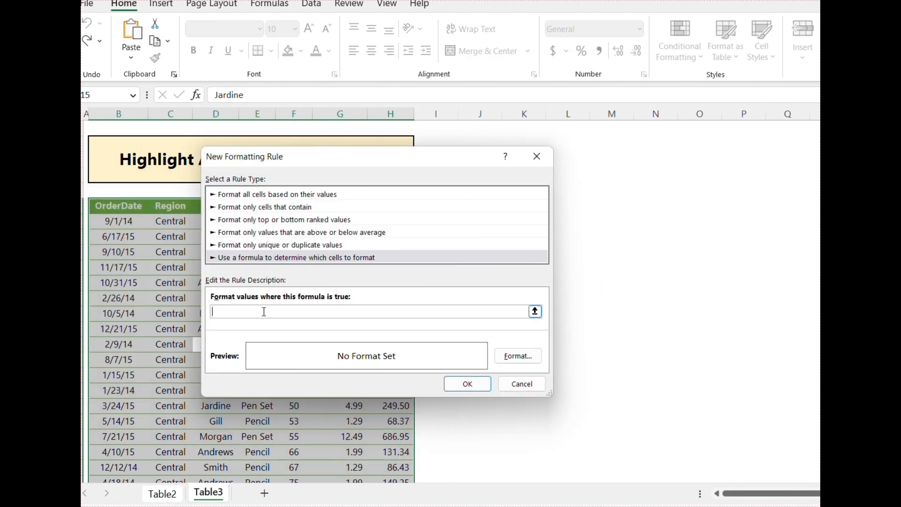
text(=)
text(or(cekk)
key(BackSpace)
key(BackSpace)
text(ll("col")=column(),cell(")
text(row)
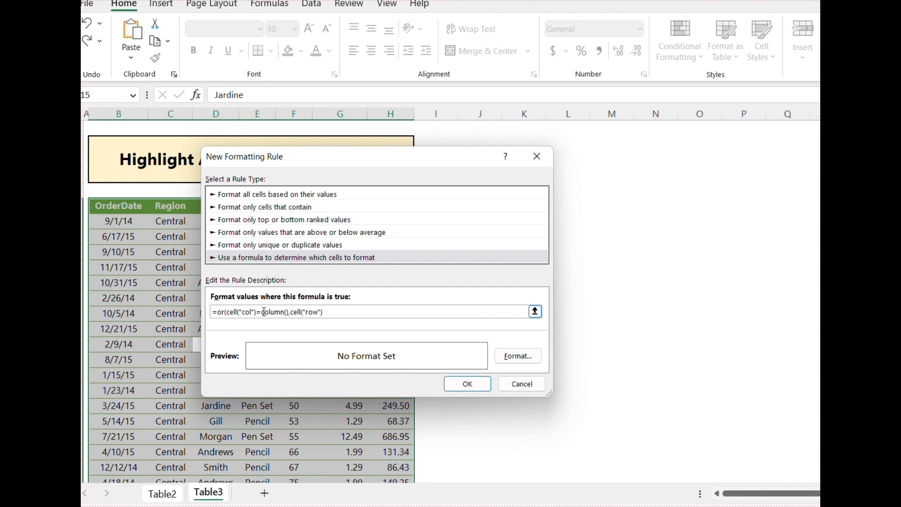
text(")=row()))
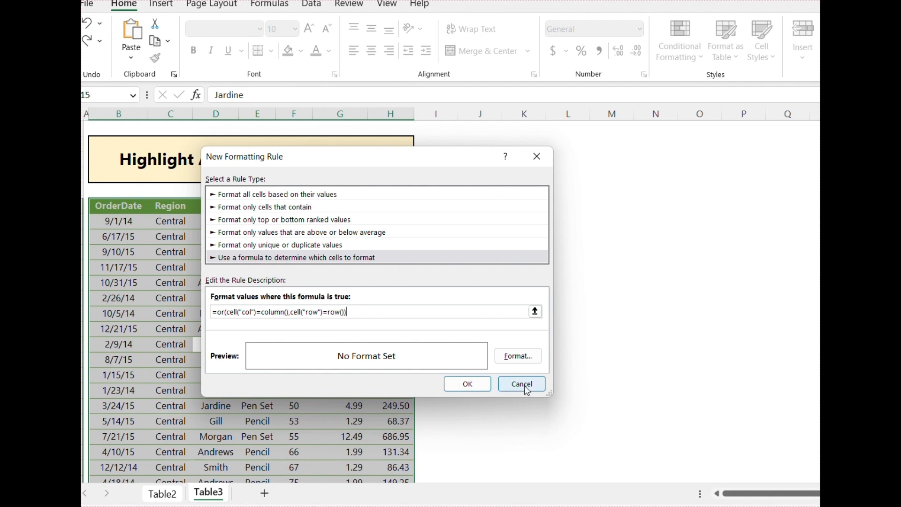
click(519, 357)
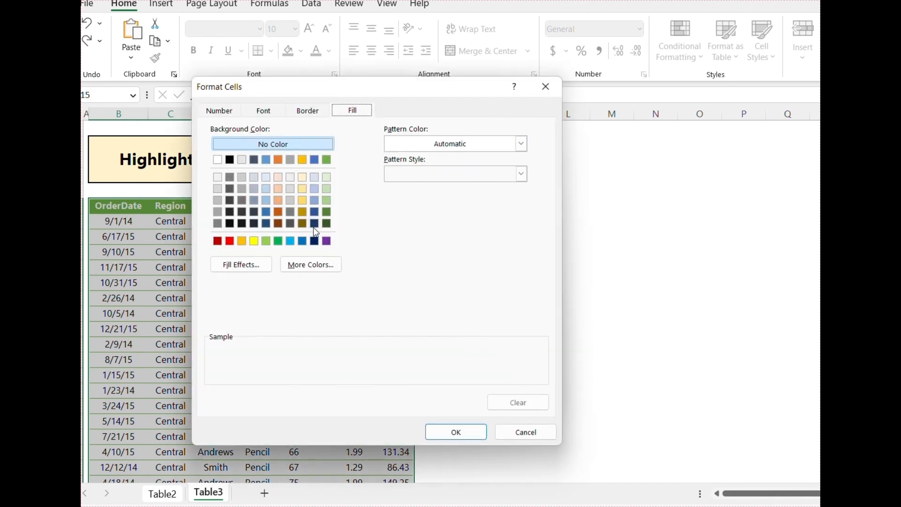
Give the rule a light gold fill, apply it, and test it on the Binder and 8.99 cells.
click(302, 177)
click(459, 432)
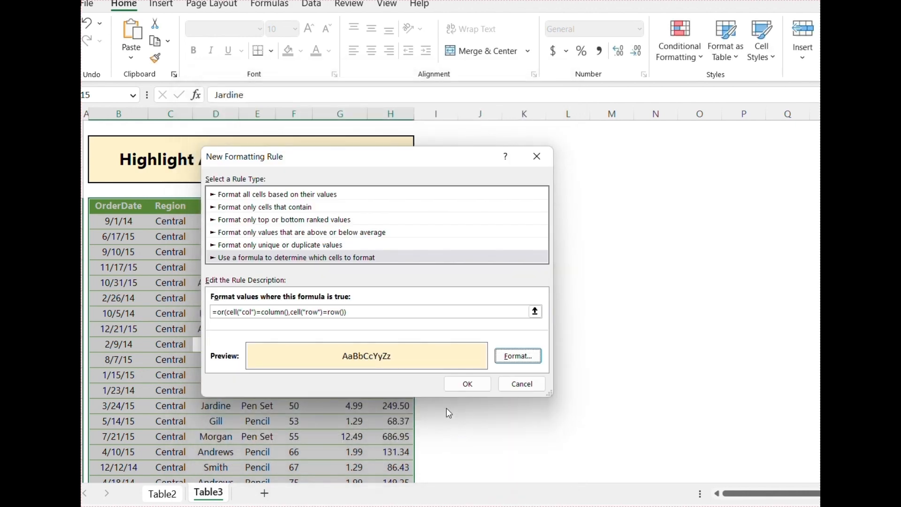
click(447, 388)
click(511, 377)
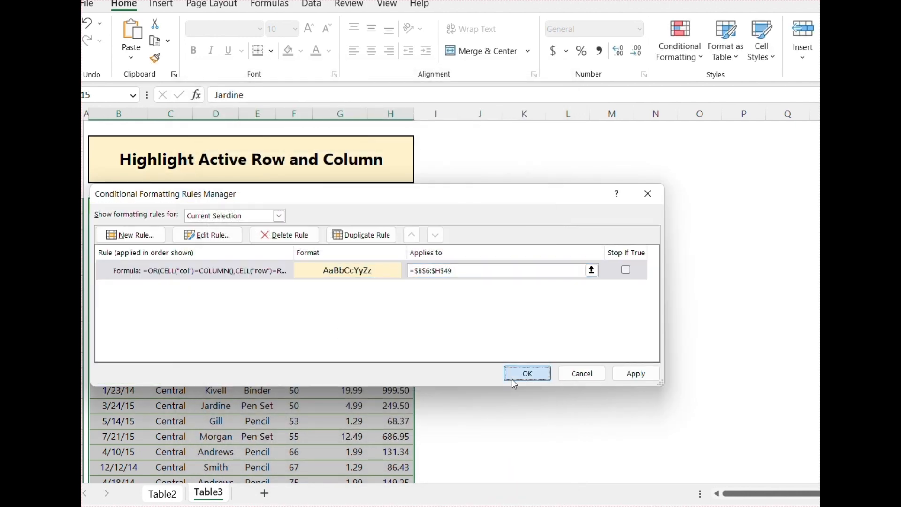
click(295, 283)
click(270, 328)
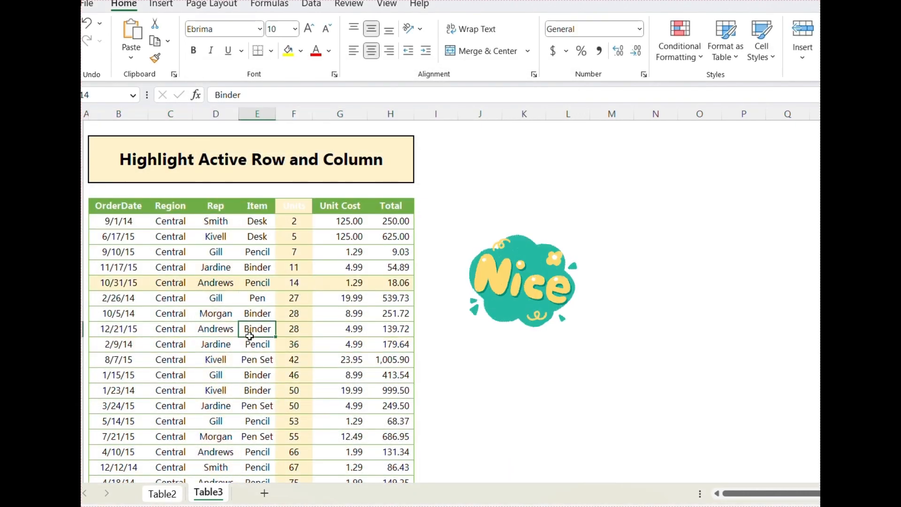
click(345, 377)
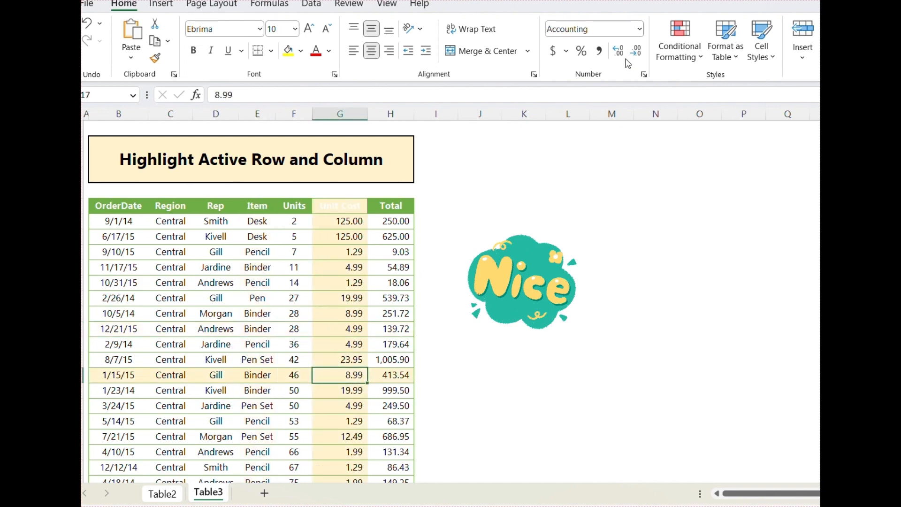